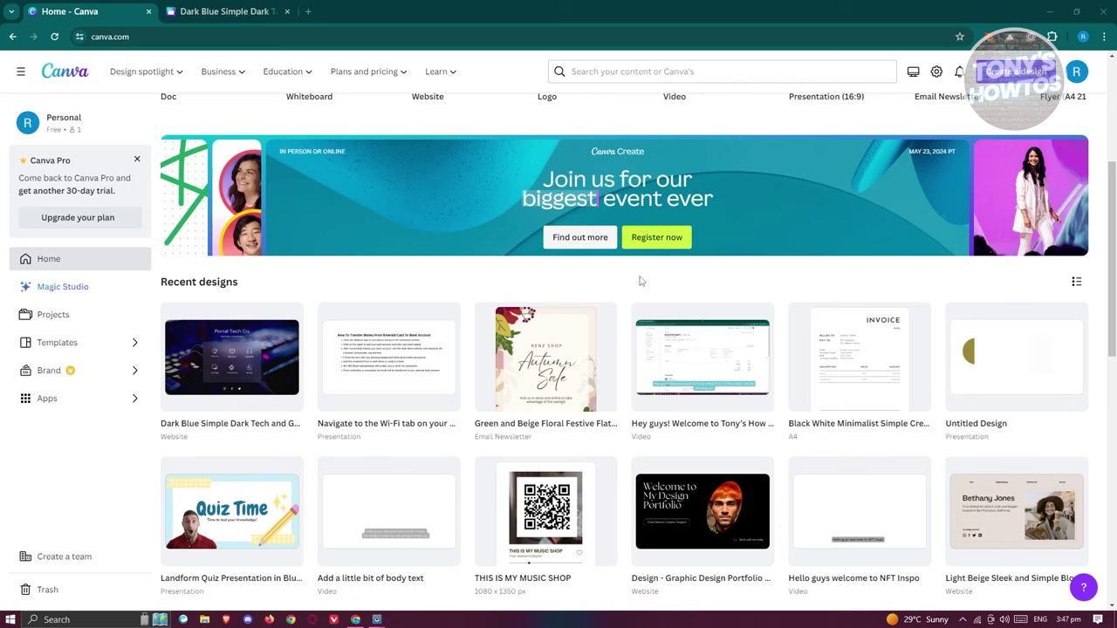
Open the Portal Tech Co. website design and delete its second page.
click(236, 11)
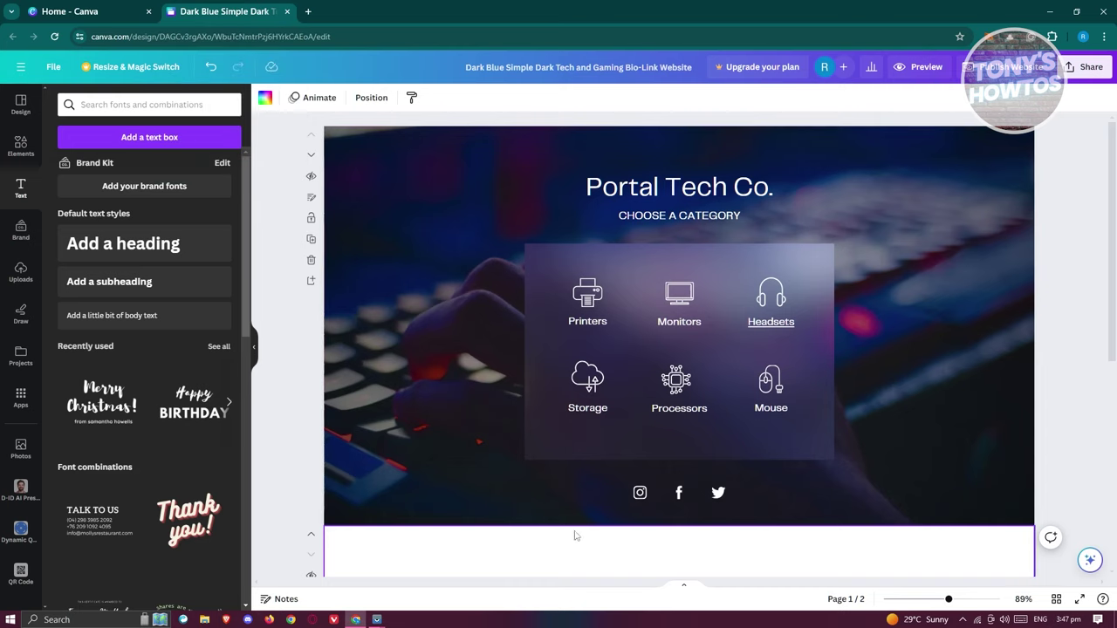
scroll(864, 378, down, 3)
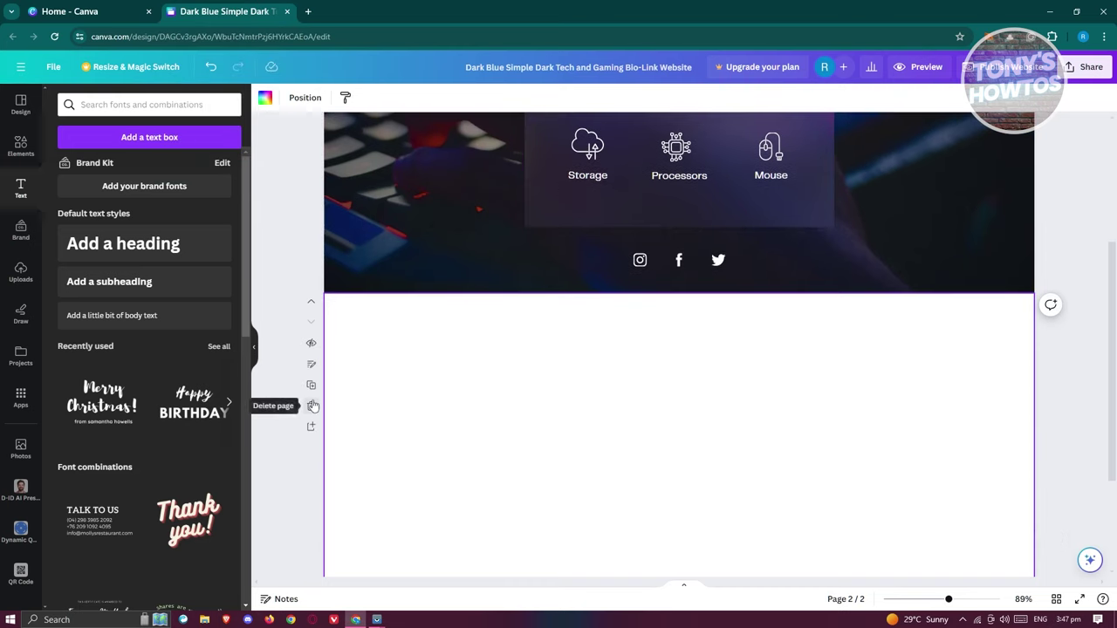
click(312, 405)
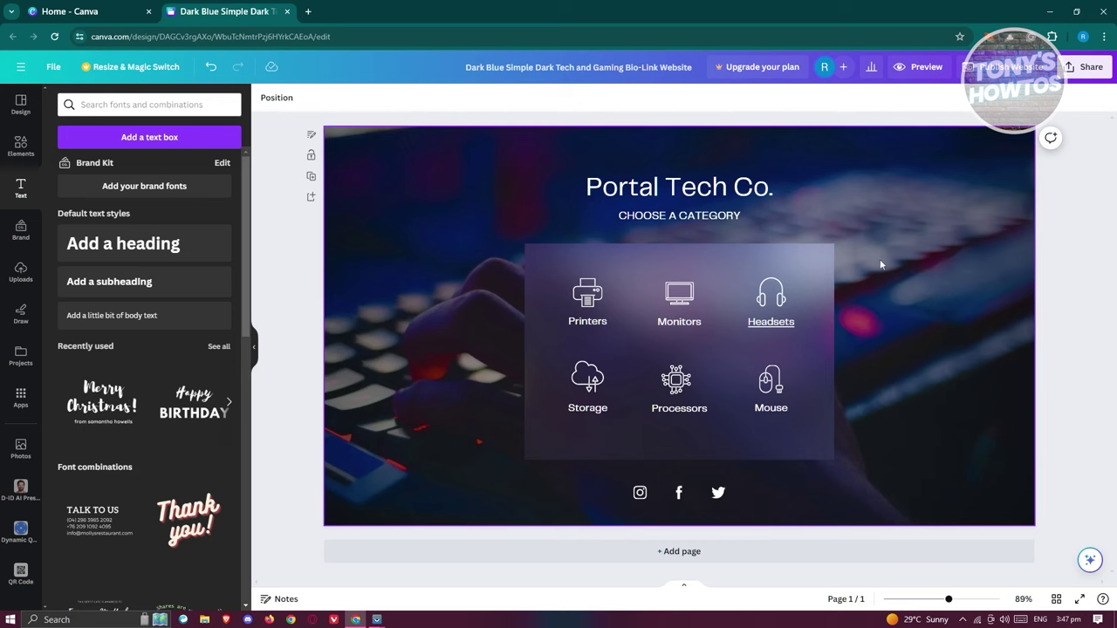
Add a blank page after the home page, review the design, then remove that blank page.
click(643, 552)
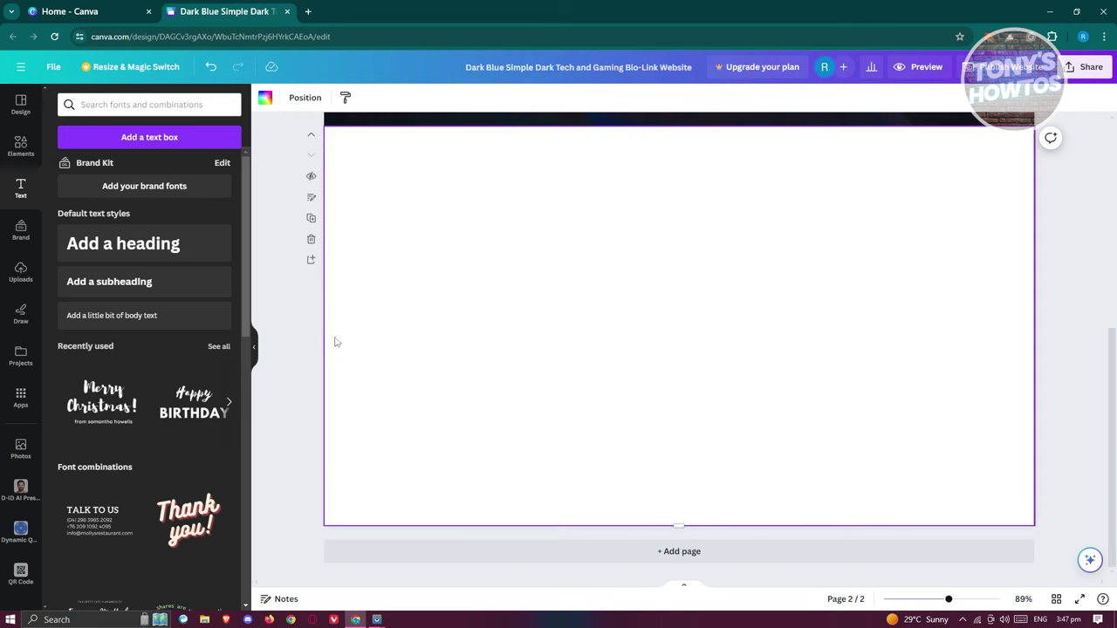
scroll(560, 367, up, 1)
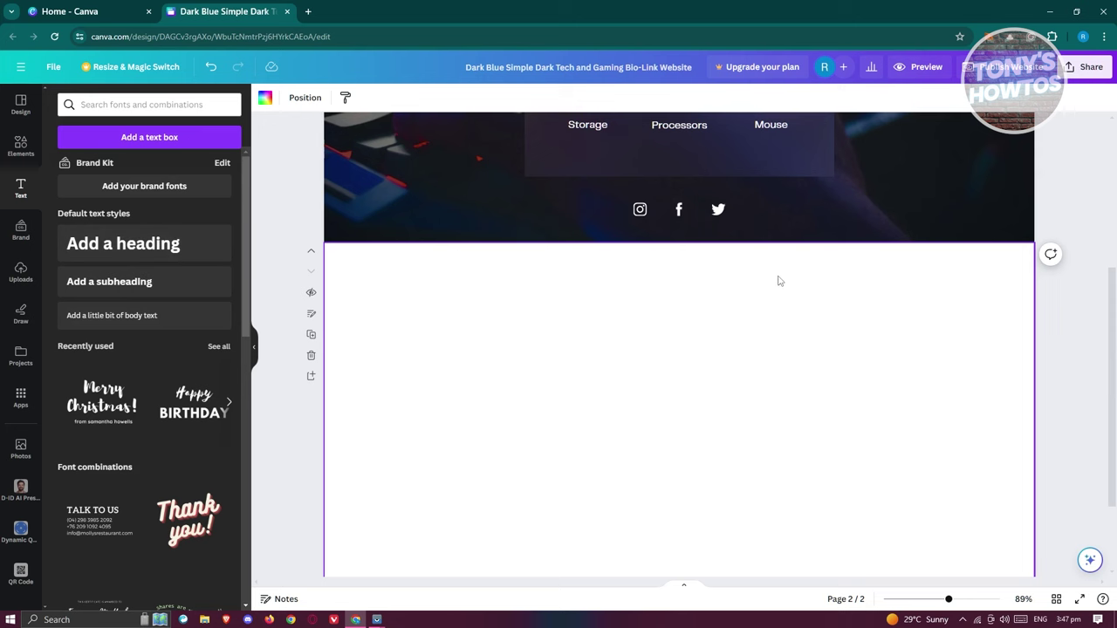
scroll(778, 280, up, 3)
scroll(779, 278, up, 2)
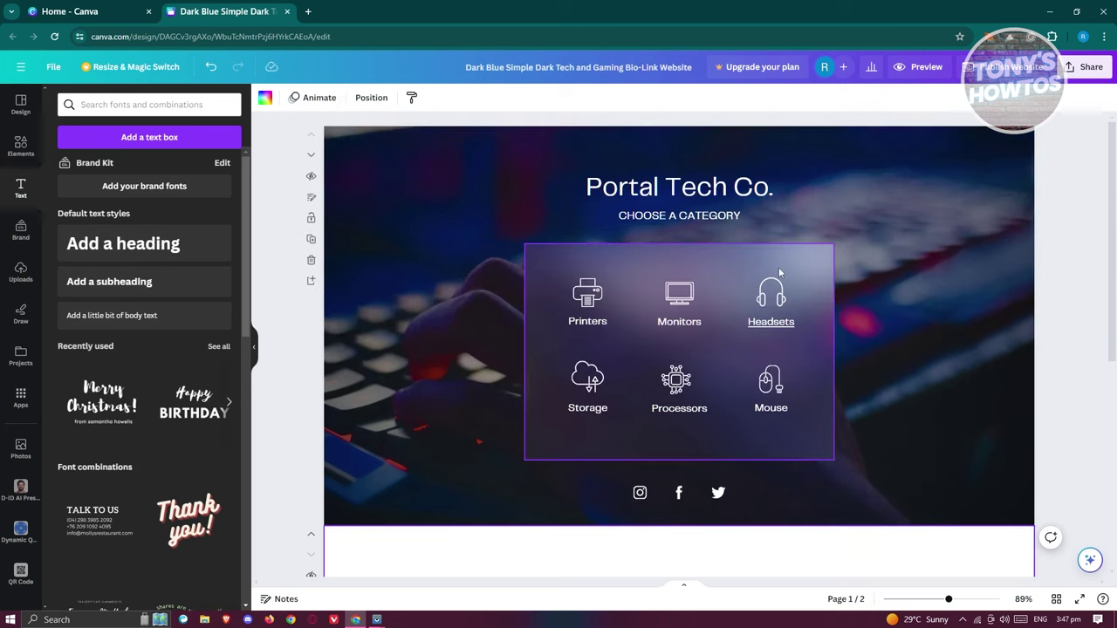
scroll(779, 273, down, 7)
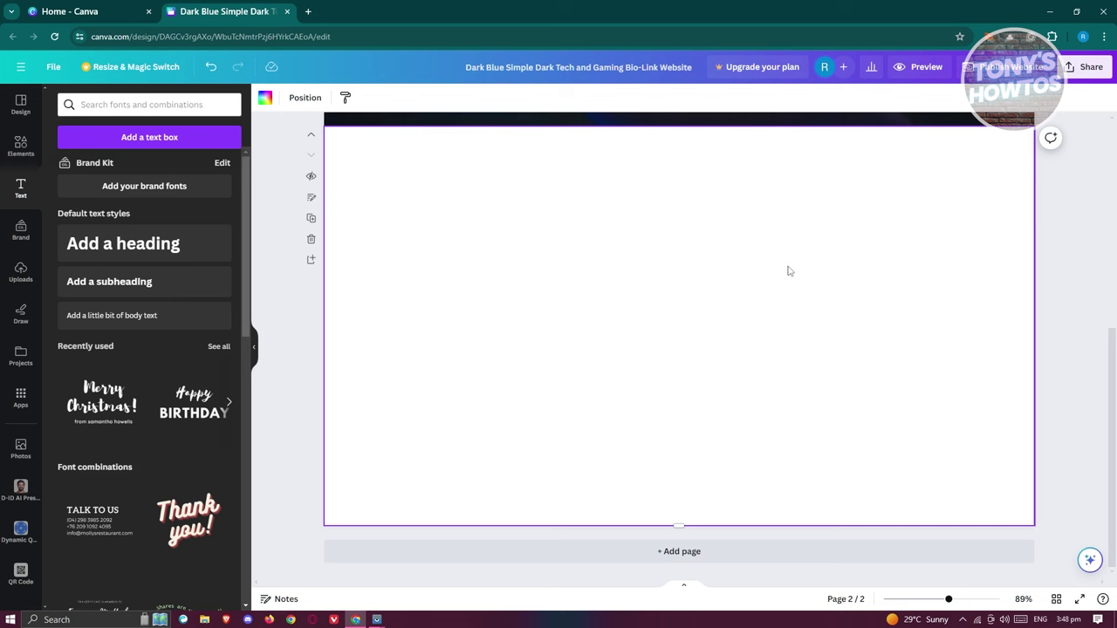
click(312, 241)
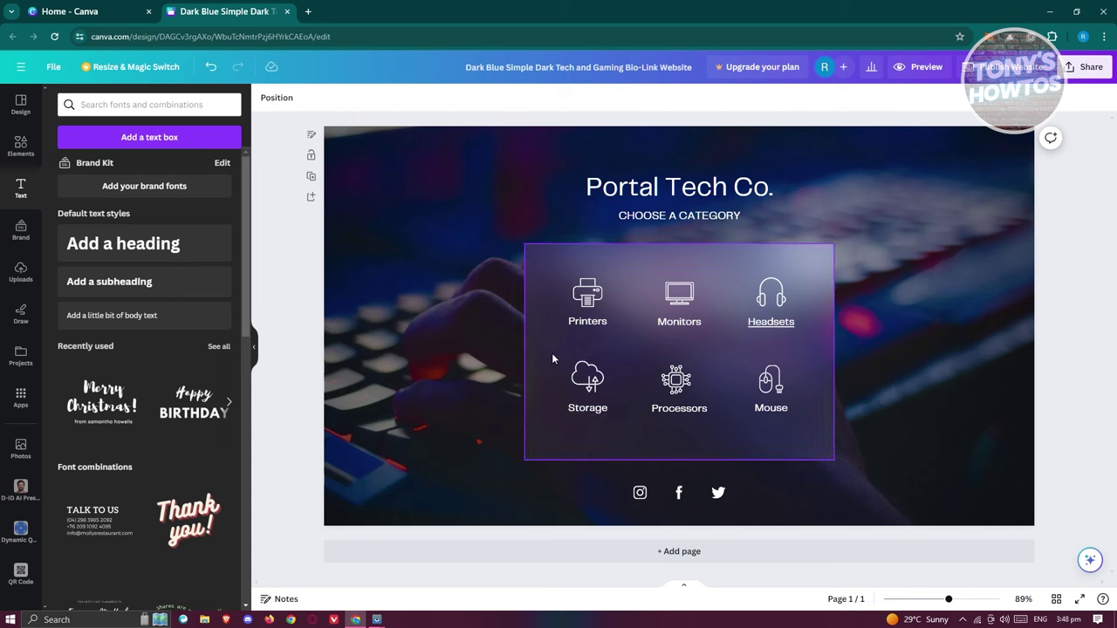
Go back to the Canva home page.
click(94, 7)
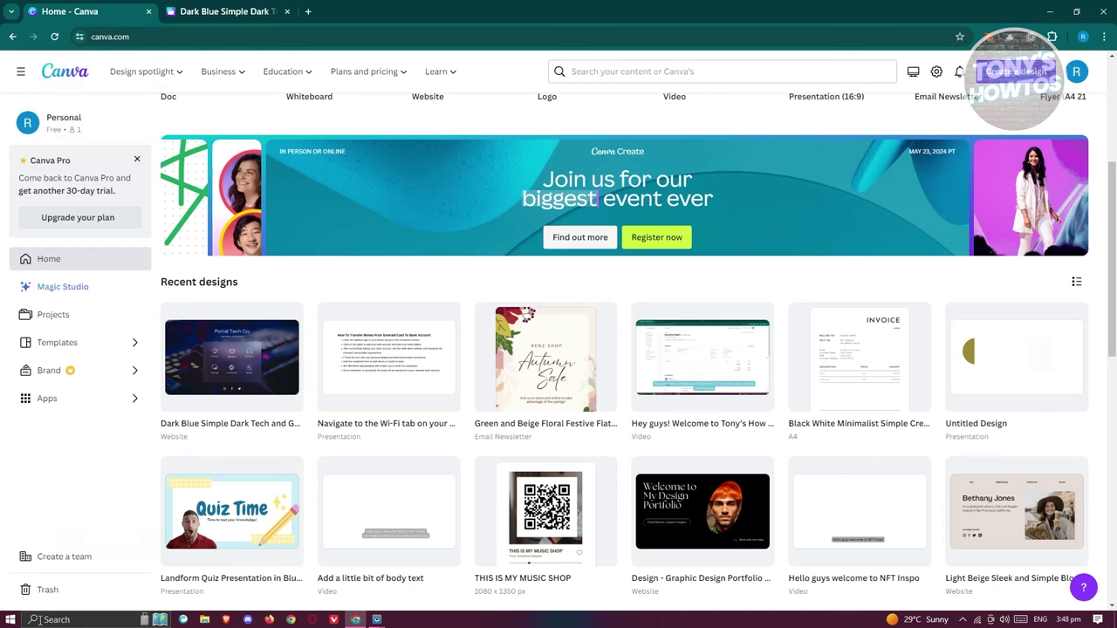
Search Canva for 'website' templates and browse the results.
click(687, 72)
text(website)
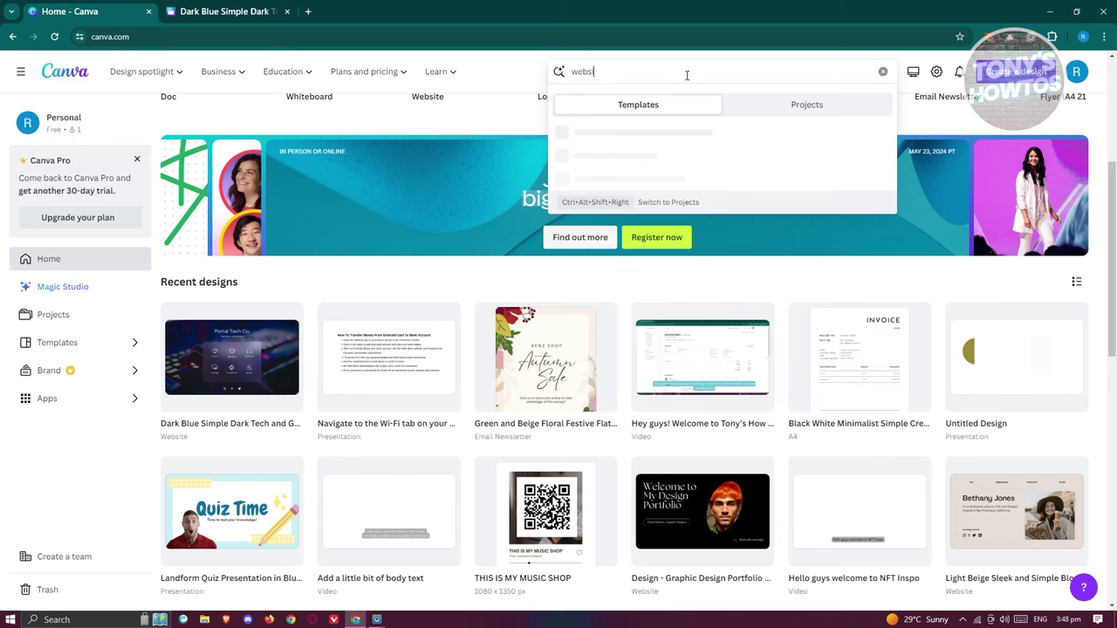
key(Return)
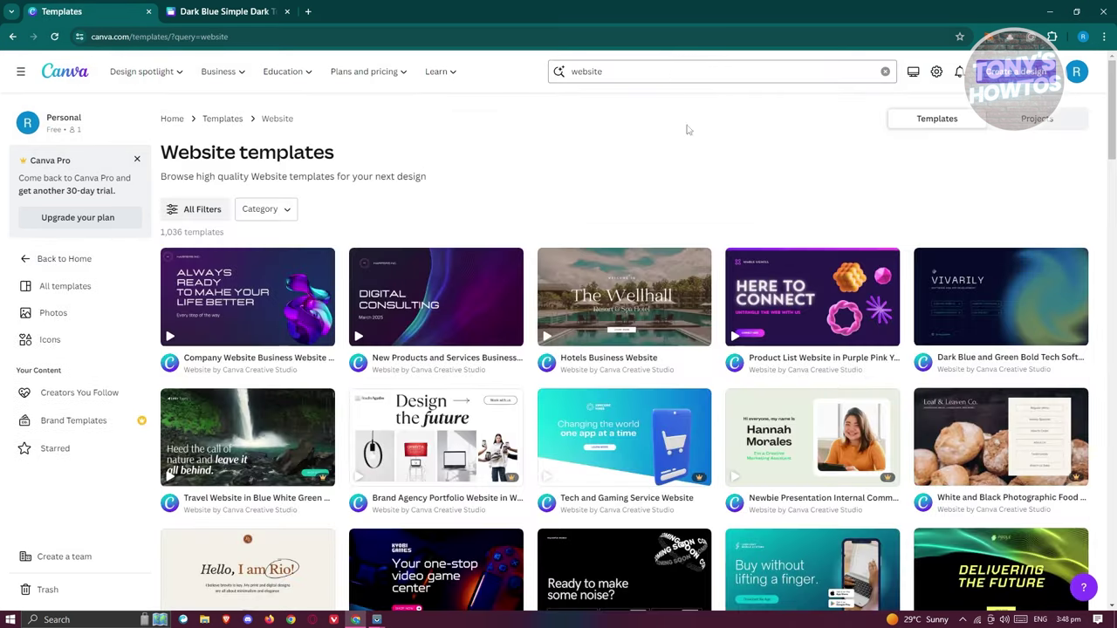
mouse_move(739, 374)
scroll(739, 374, down, 1)
scroll(740, 374, down, 5)
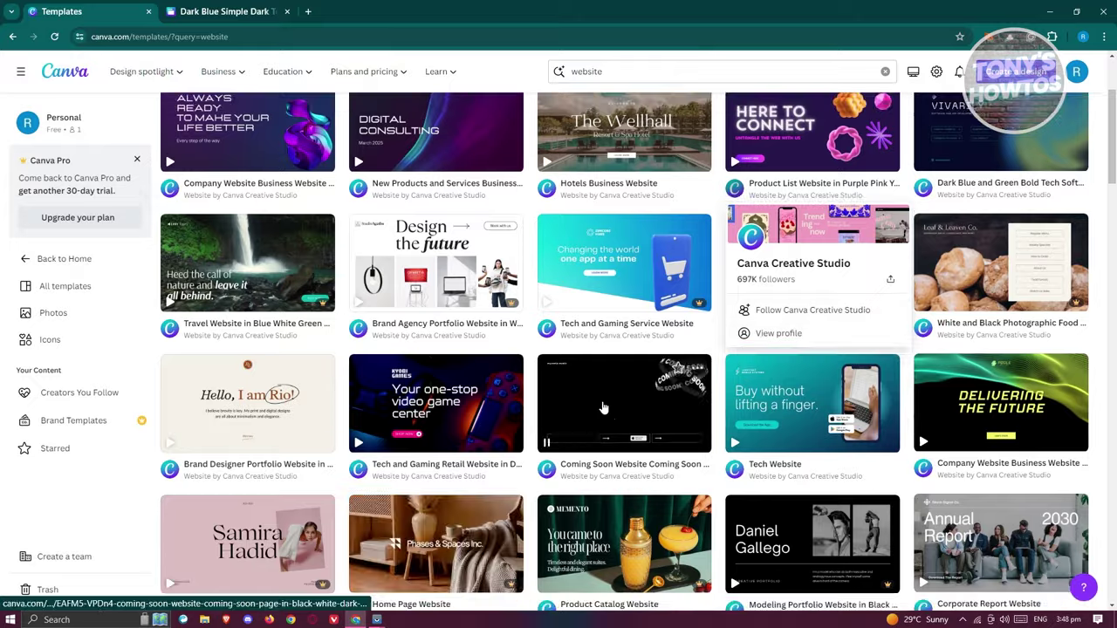
scroll(617, 402, down, 2)
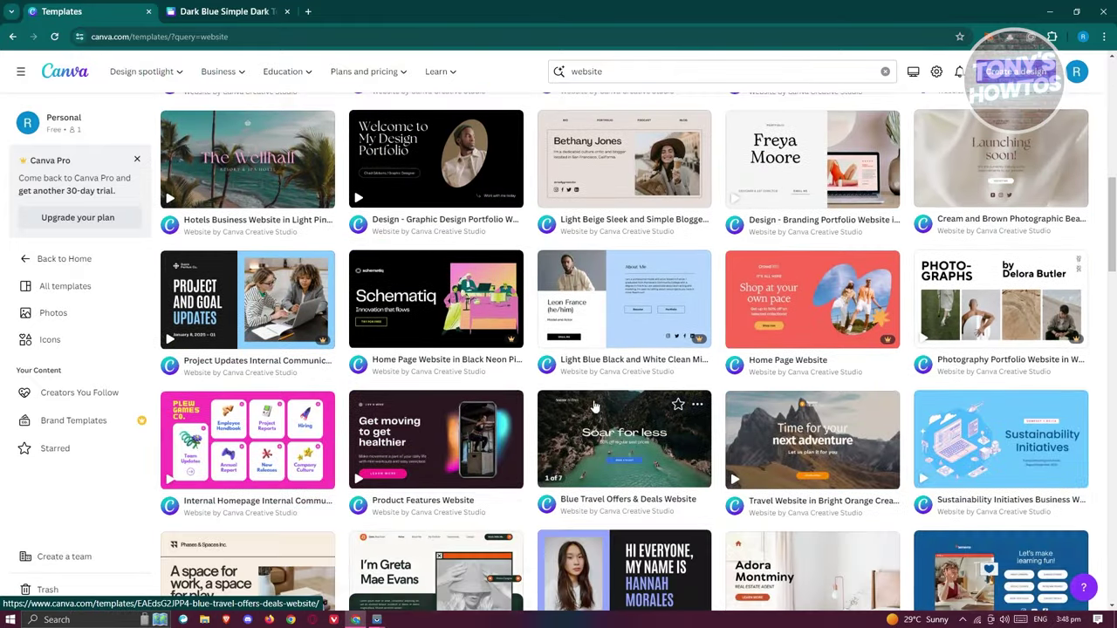
scroll(681, 459, down, 2)
scroll(681, 460, up, 10)
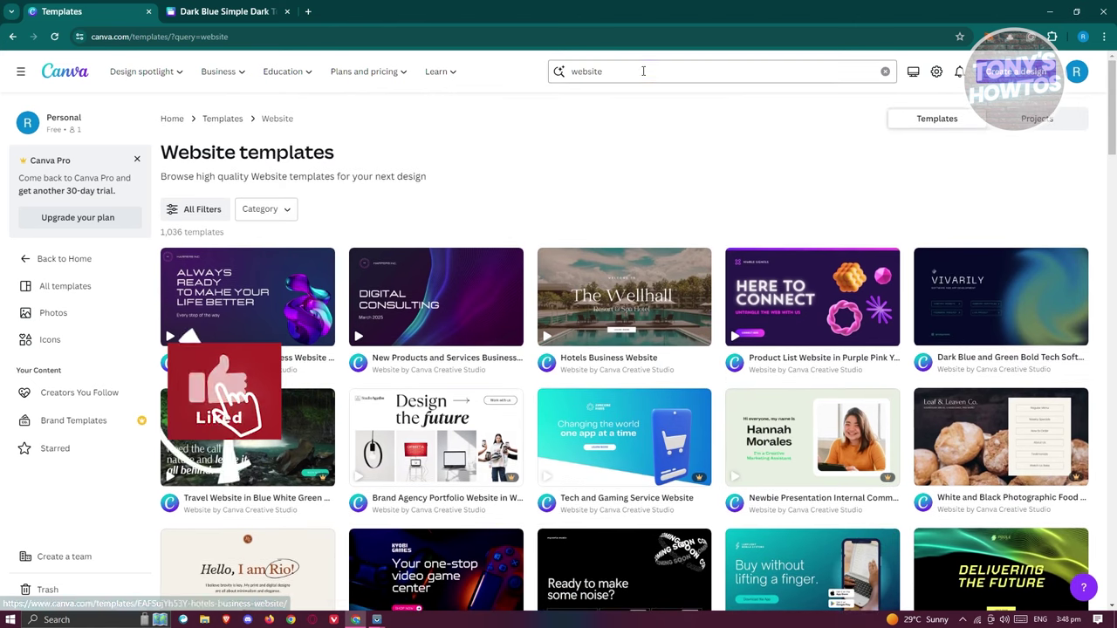
Refine the search to 'website headphones' and preview the Sales Product Website template.
click(644, 71)
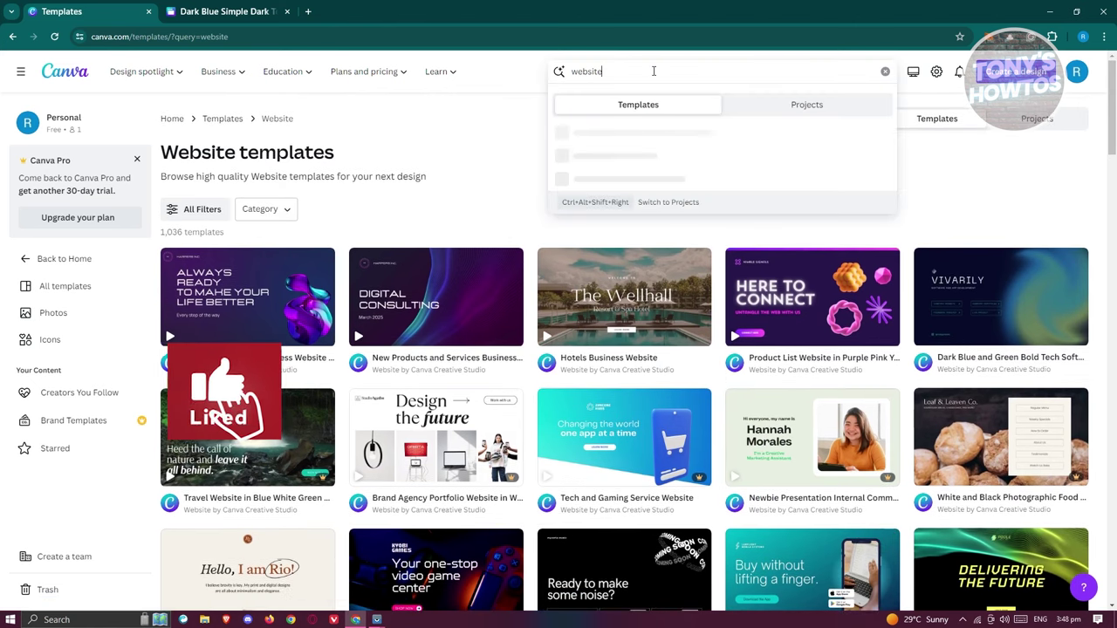
text(headphones)
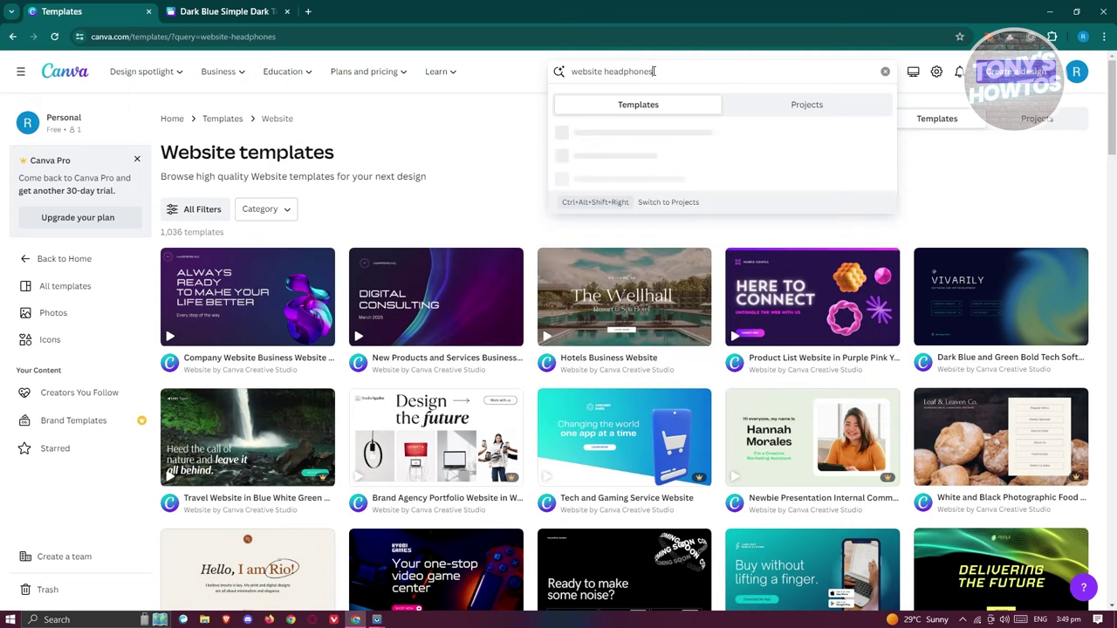
key(Return)
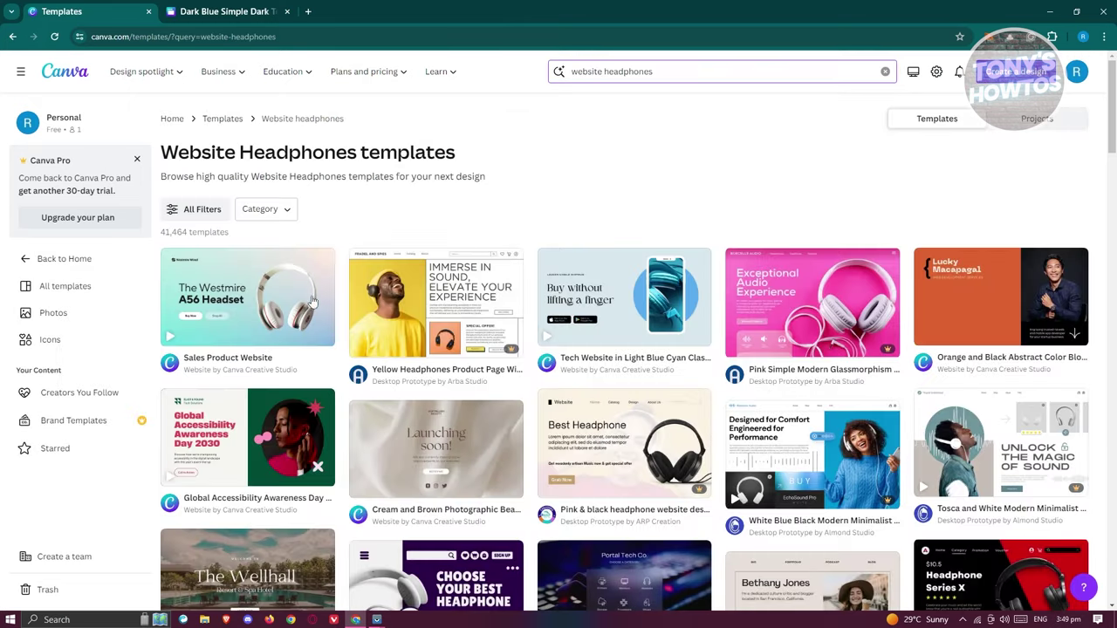
click(254, 308)
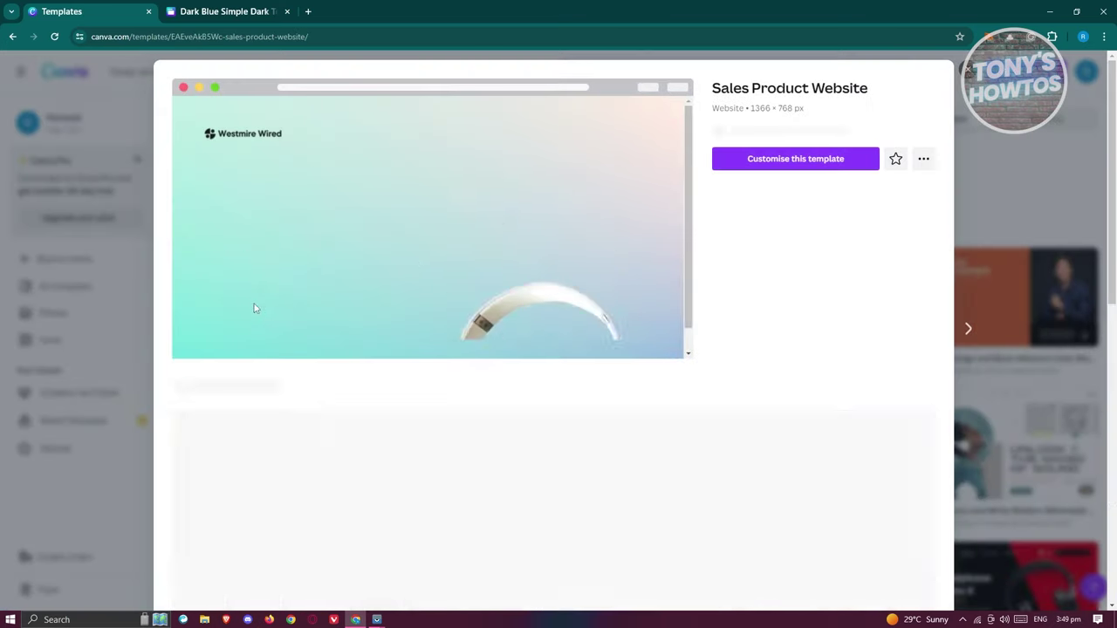
Customise the Sales Product Website template into an editable five-page design and scroll through it.
click(774, 178)
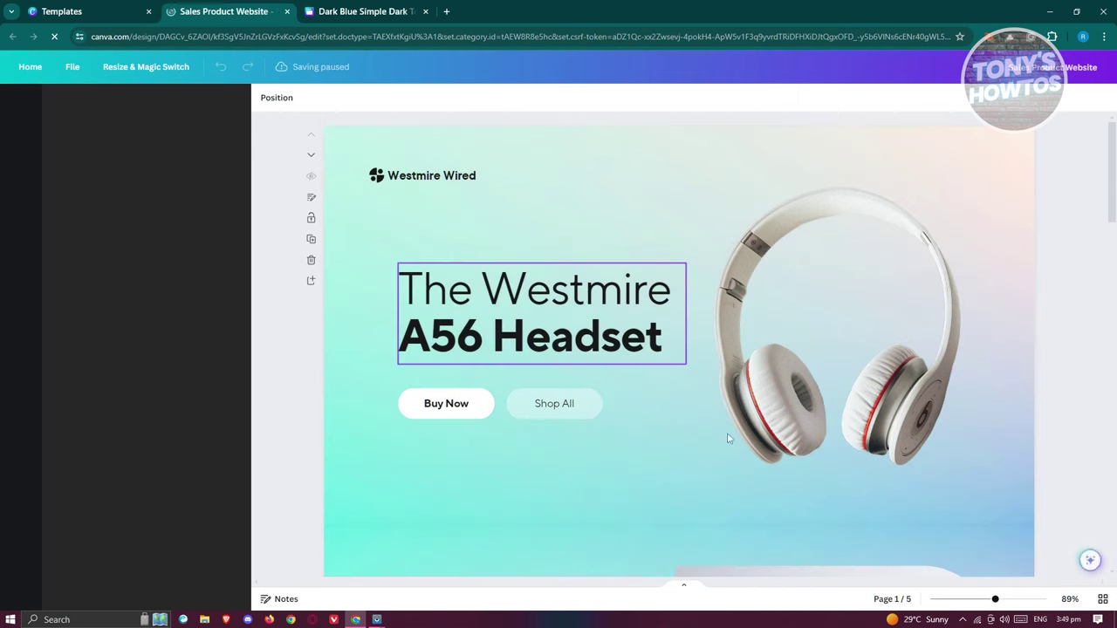
scroll(663, 437, down, 5)
scroll(654, 404, down, 2)
scroll(646, 404, up, 1)
scroll(637, 405, down, 8)
scroll(625, 404, up, 2)
scroll(625, 404, up, 2)
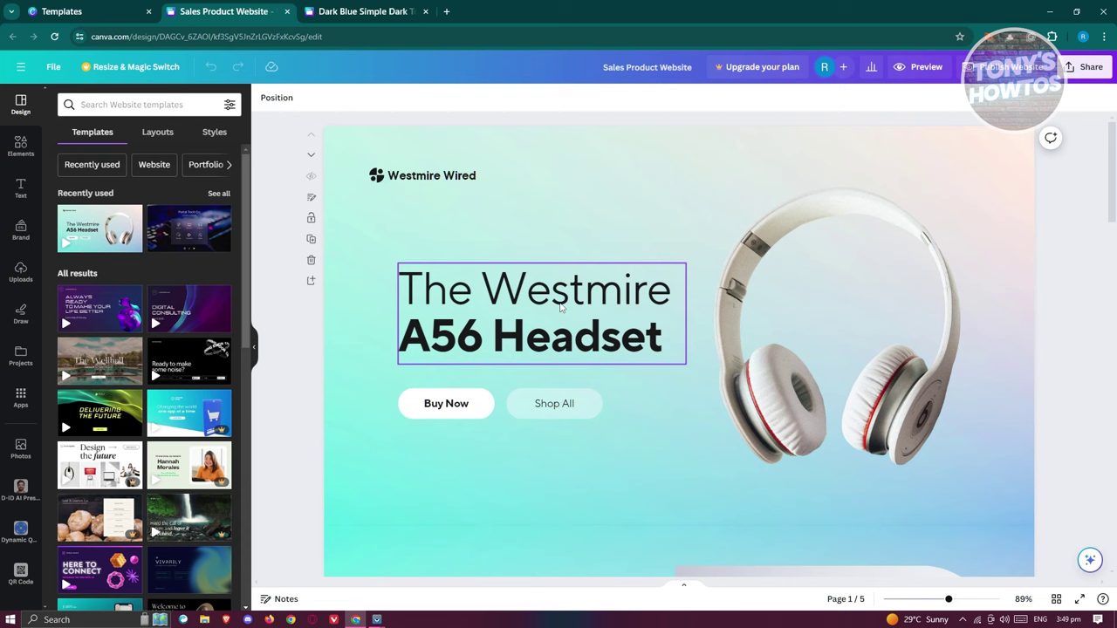
Glance at the Portal Tech Co. design, then bring up the headset design's publish-website options.
click(379, 7)
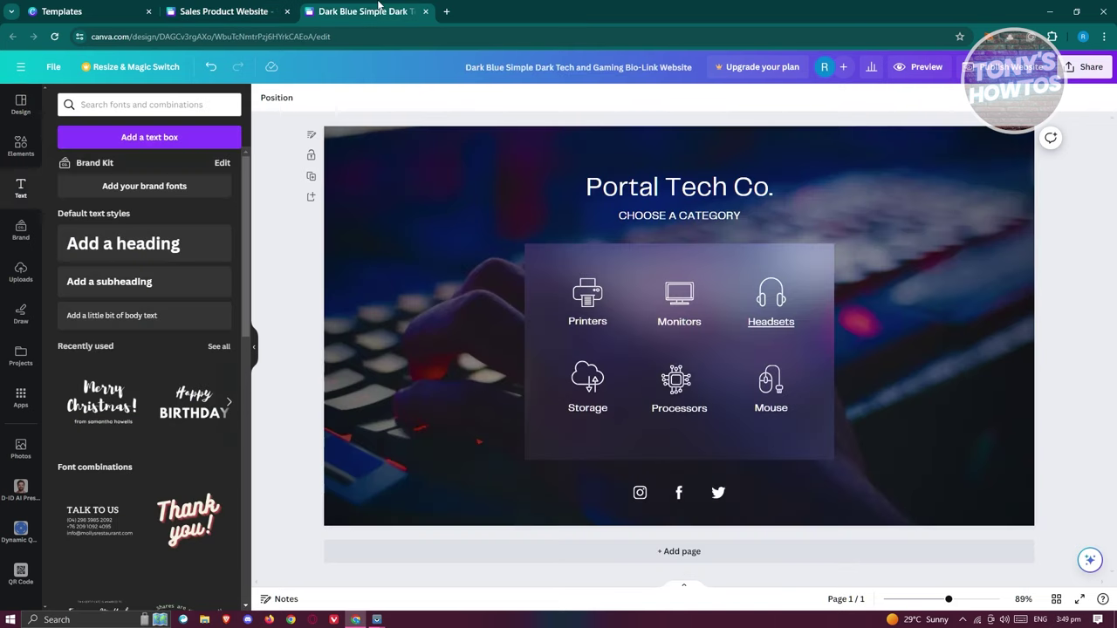
click(249, 9)
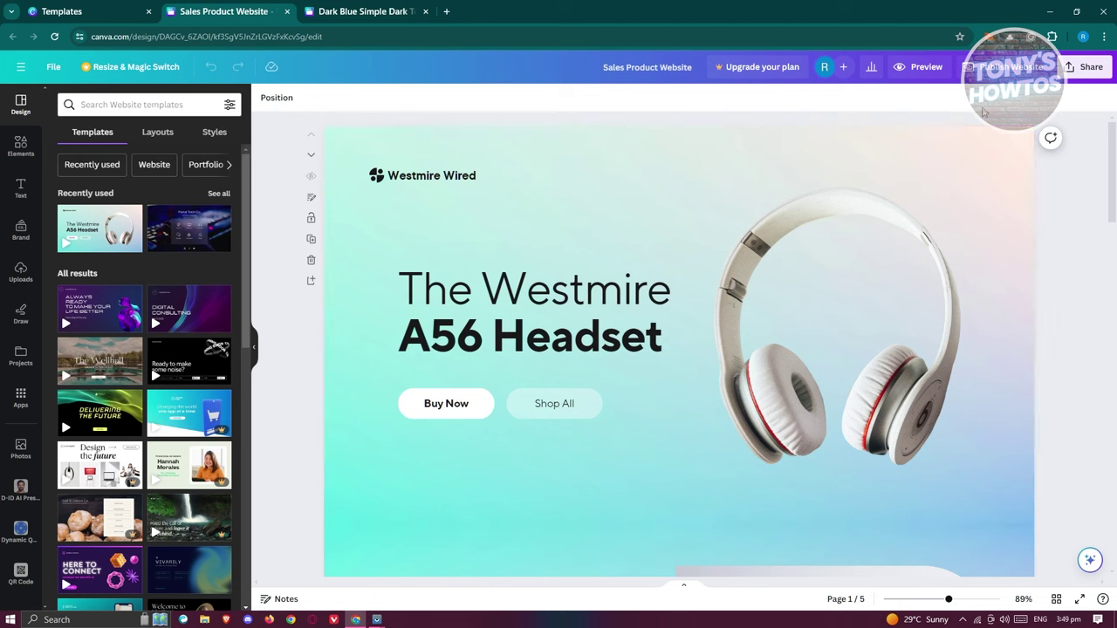
click(1008, 70)
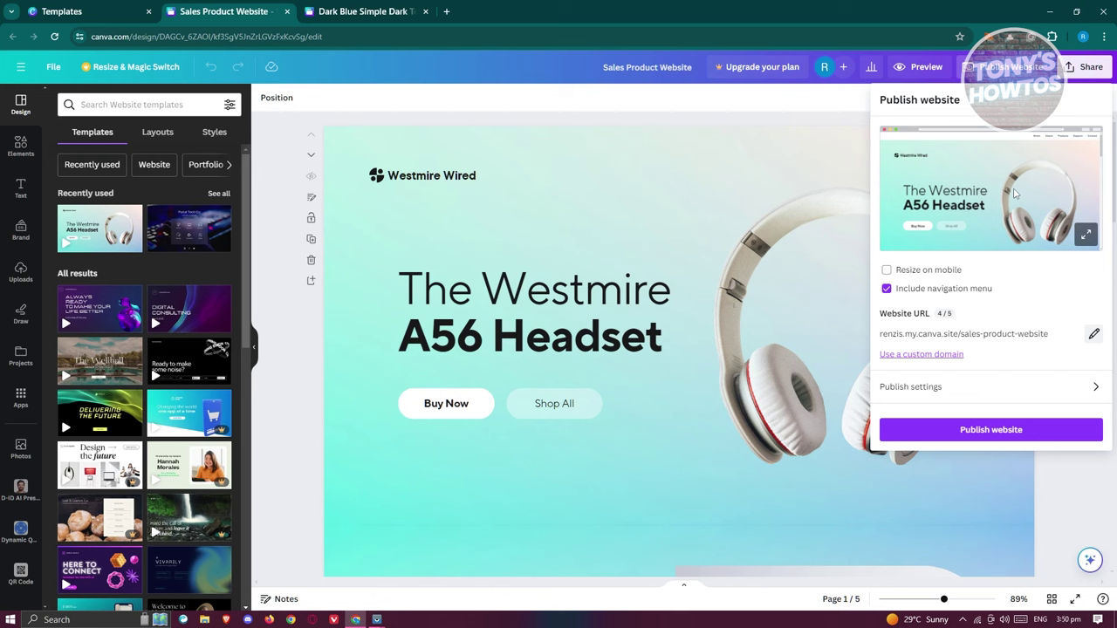
Publish the Westmire A56 Headset sales website to its canva.site address.
click(995, 429)
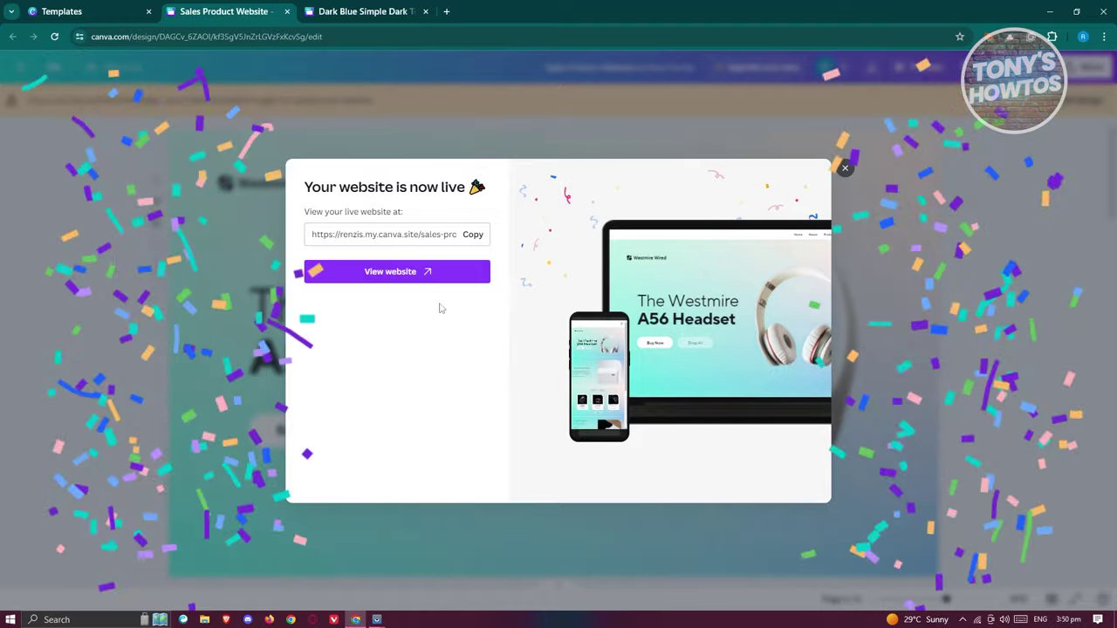
click(473, 235)
click(419, 272)
drag(437, 11, 536, 50)
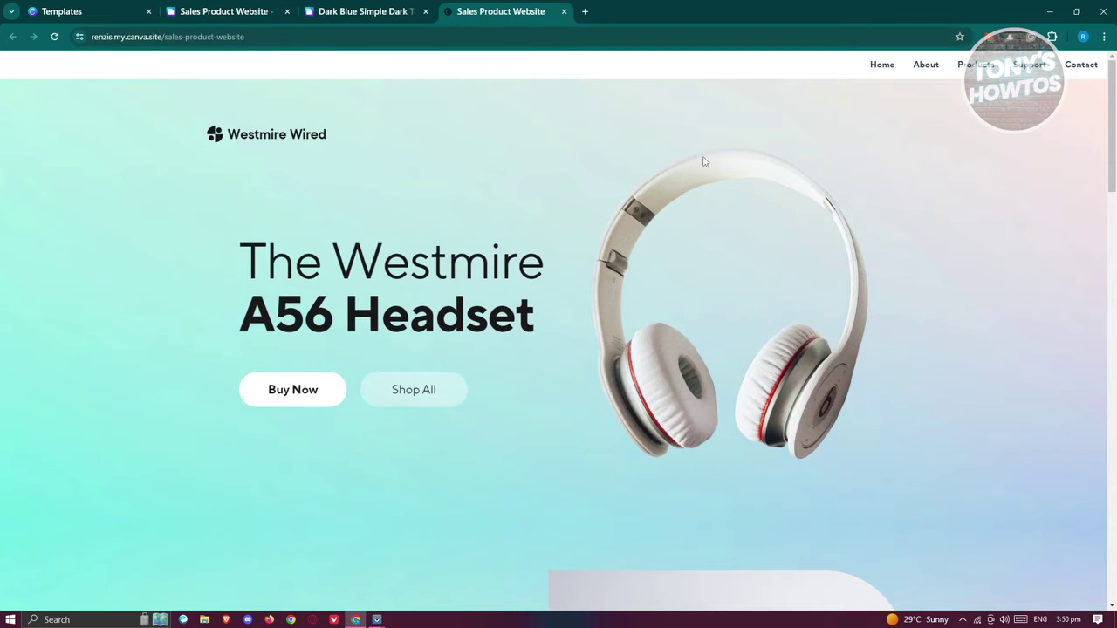
scroll(568, 239, down, 15)
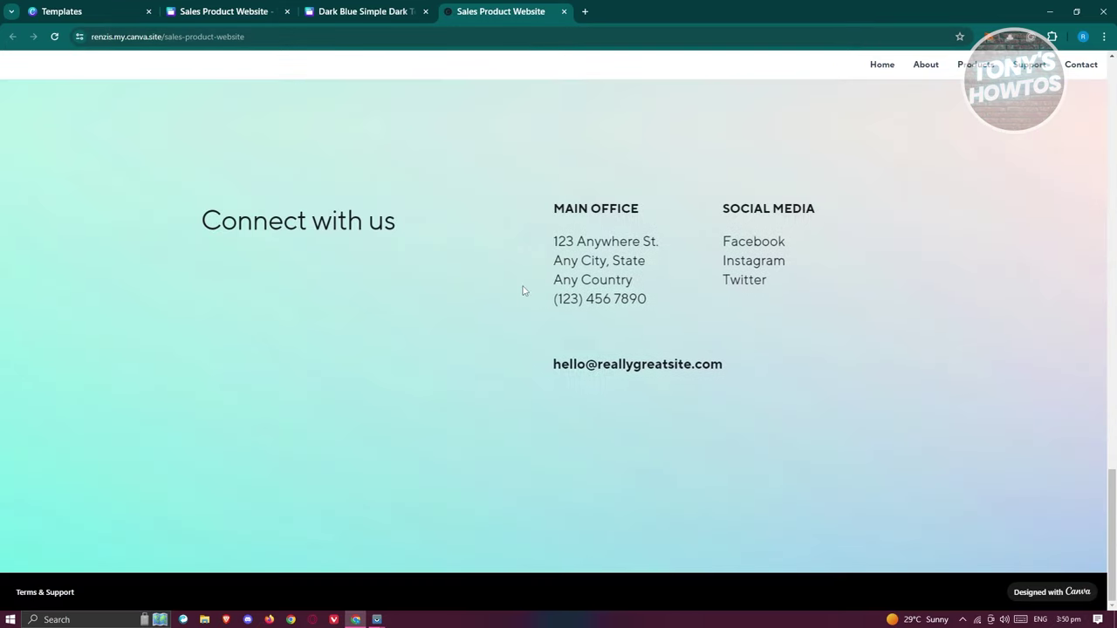
scroll(523, 289, up, 8)
scroll(572, 264, up, 10)
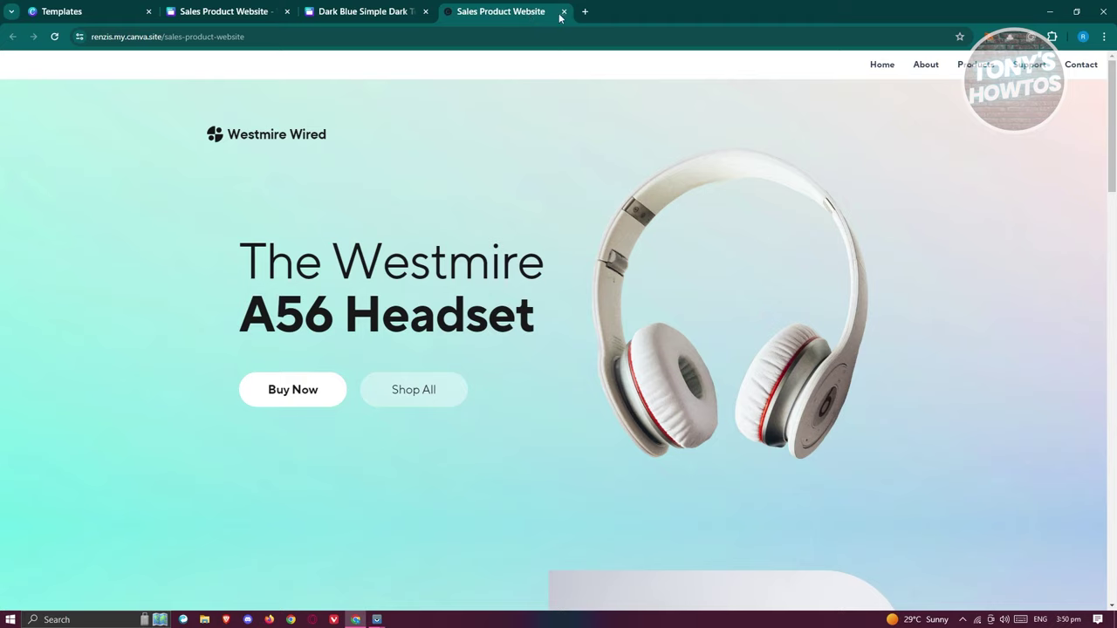
click(564, 11)
In the Portal Tech Co. design, remove the existing link from the Headsets category text.
click(388, 12)
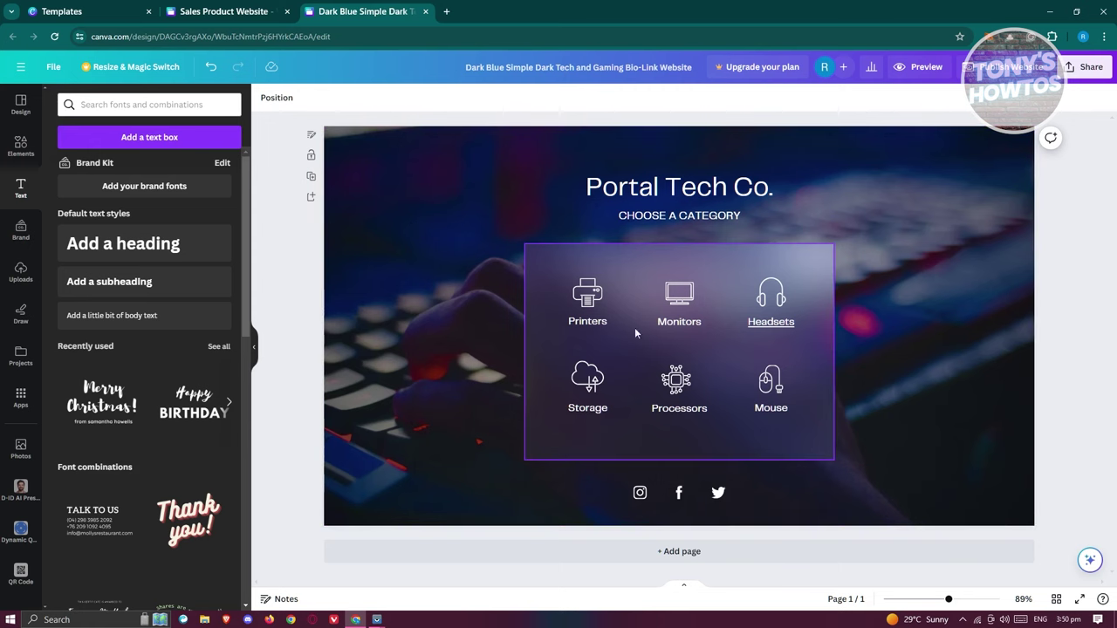
click(775, 299)
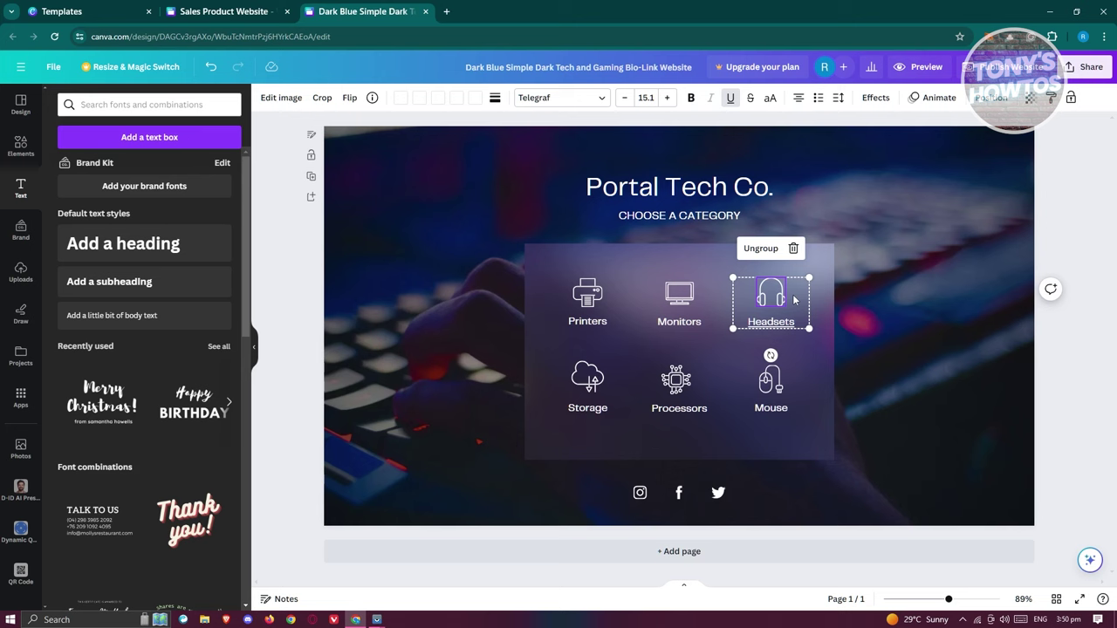
click(1073, 349)
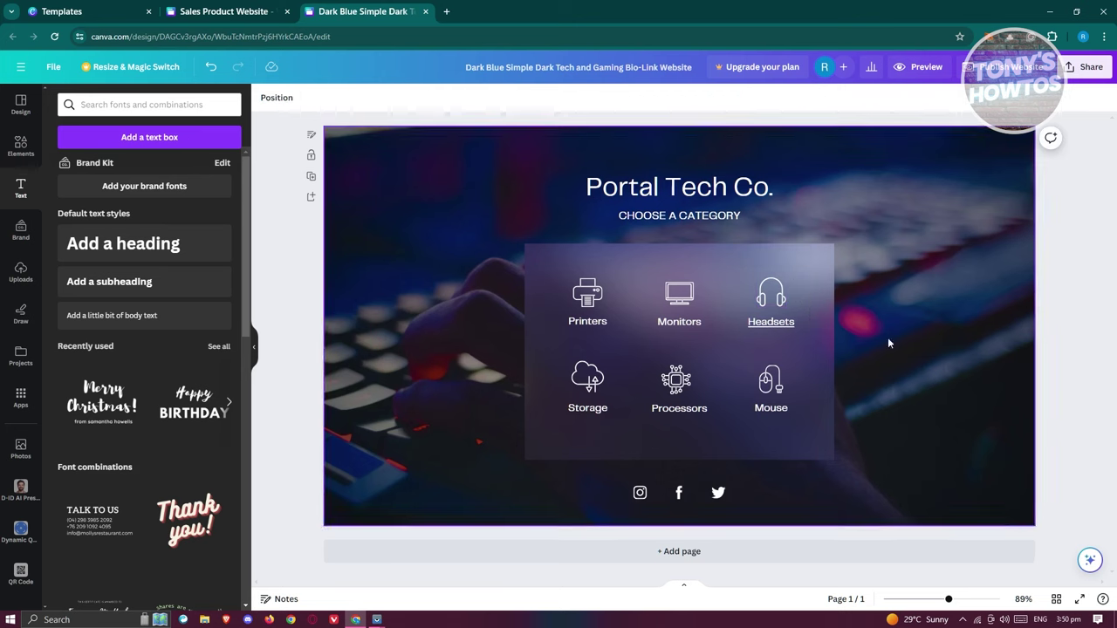
click(800, 328)
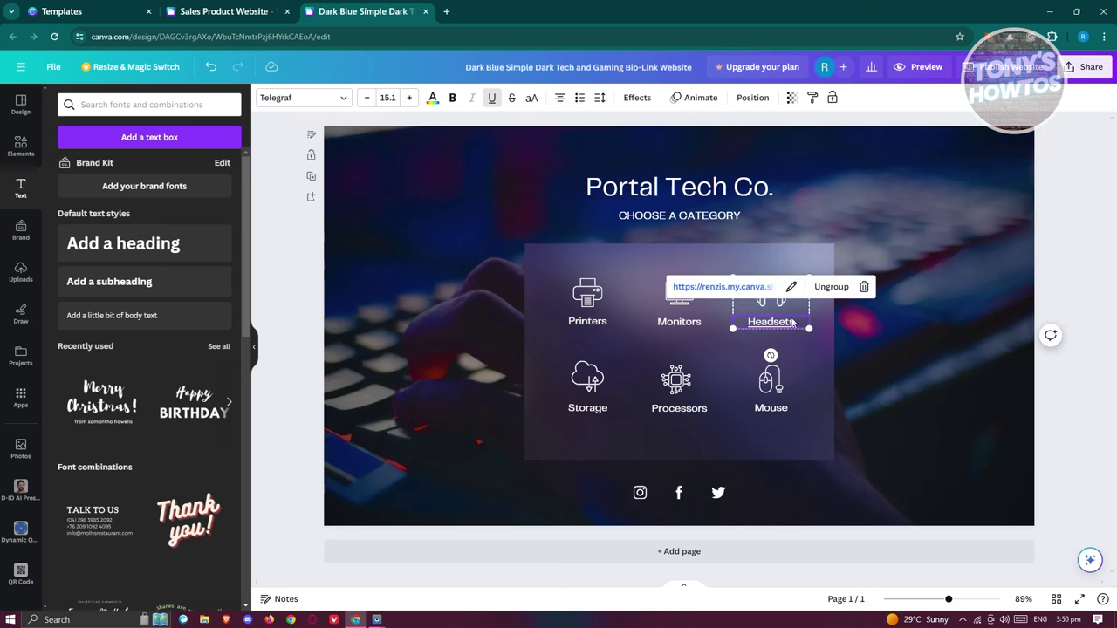
click(791, 287)
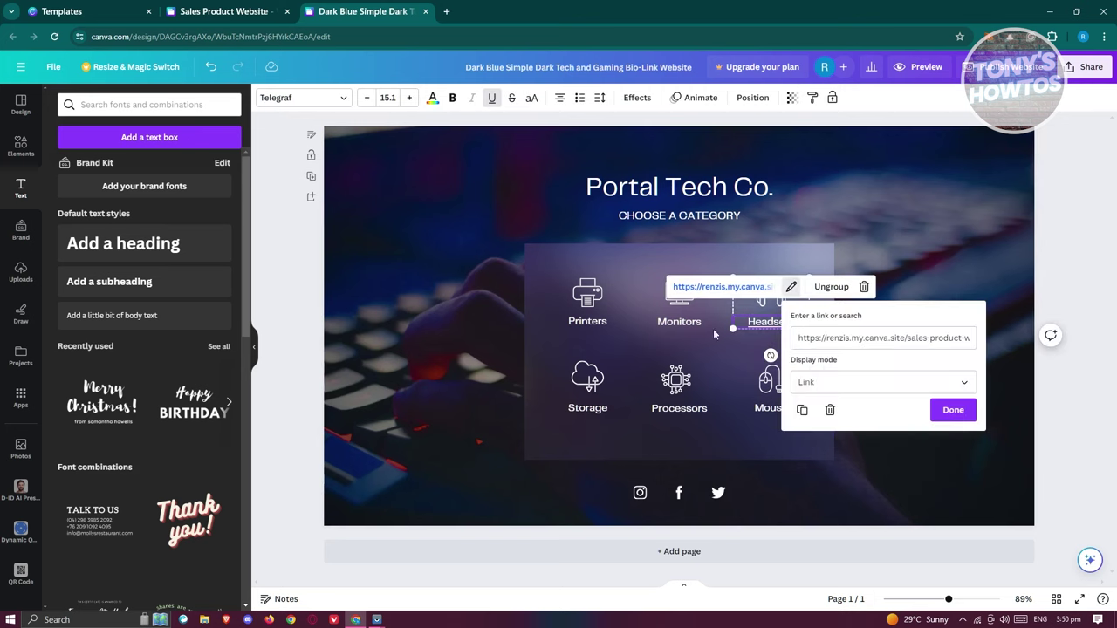
click(829, 410)
key(Escape)
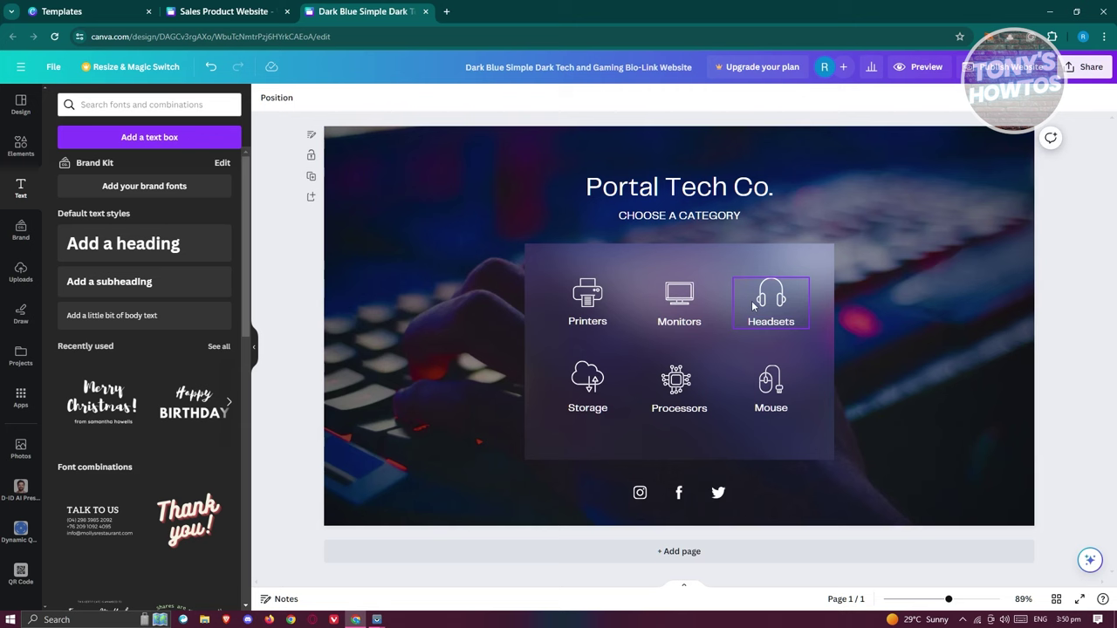
Link the Headsets text to the pasted canva.site address of the live headset sales page.
click(777, 327)
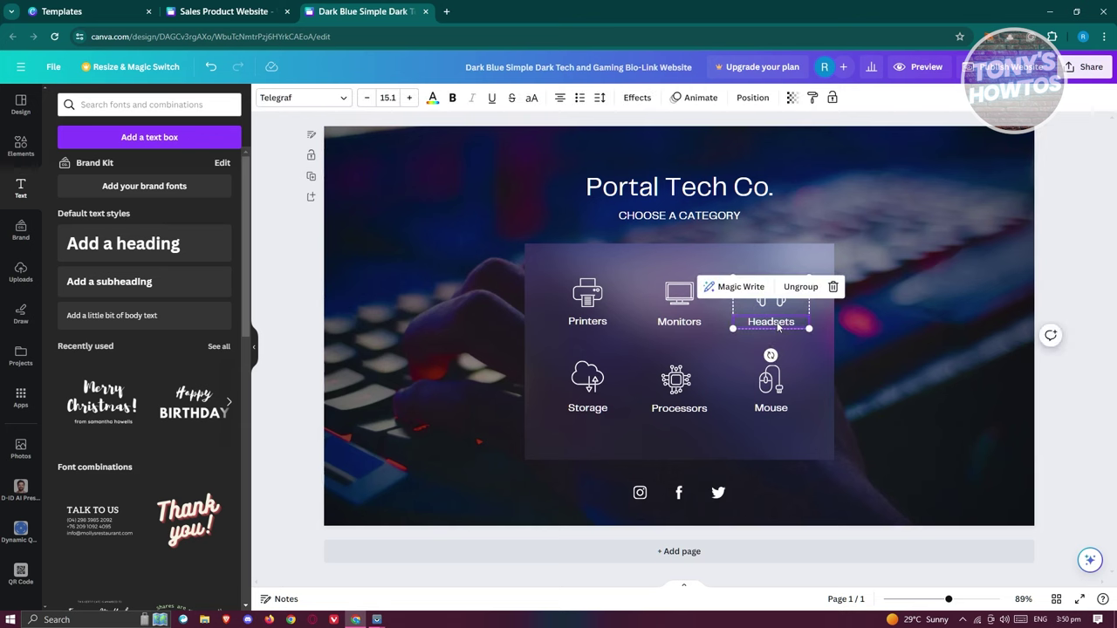
right_click(778, 326)
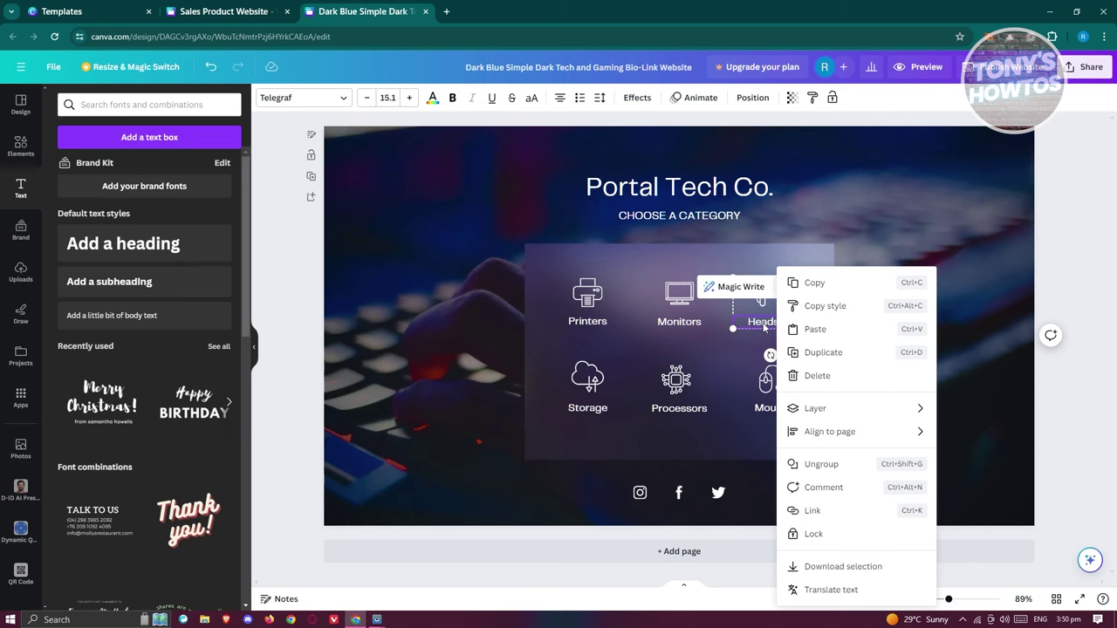
click(821, 511)
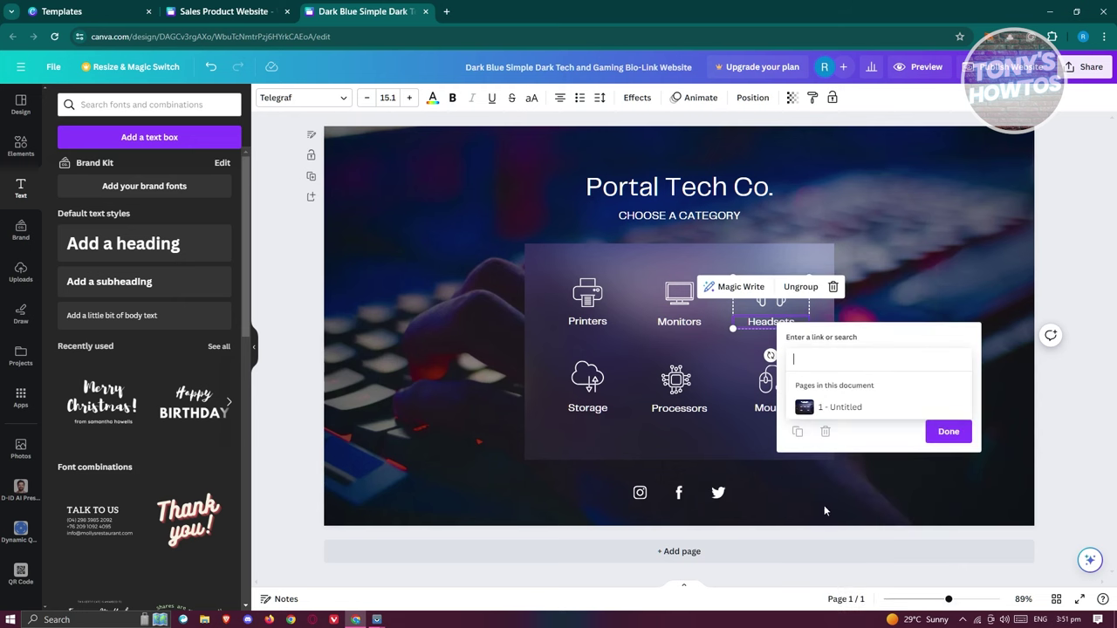
right_click(822, 361)
click(851, 216)
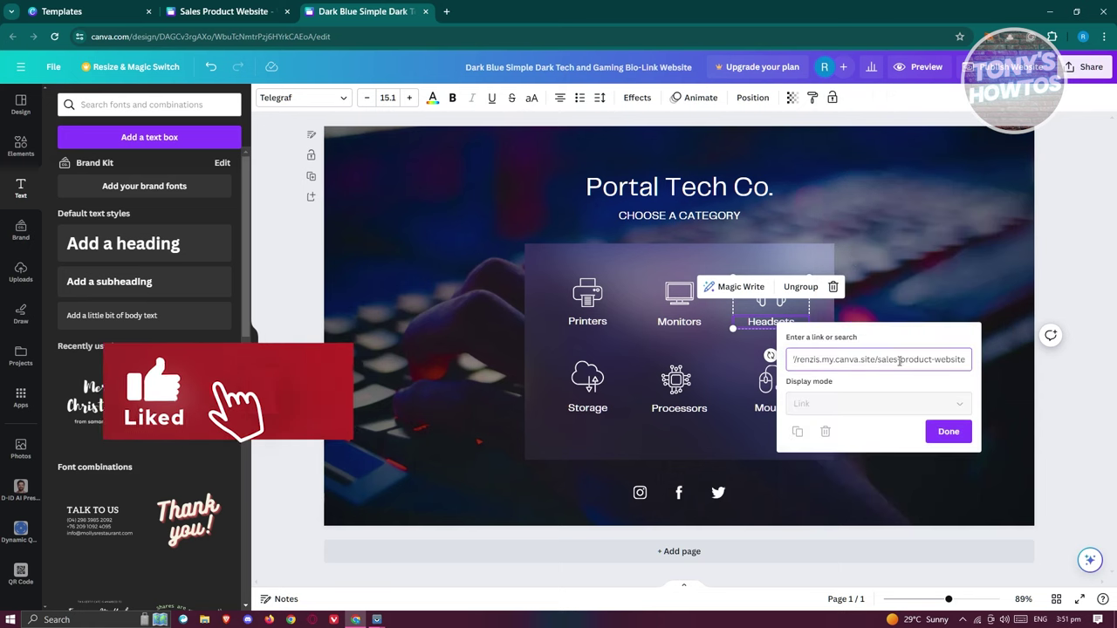
drag(965, 359, 788, 359)
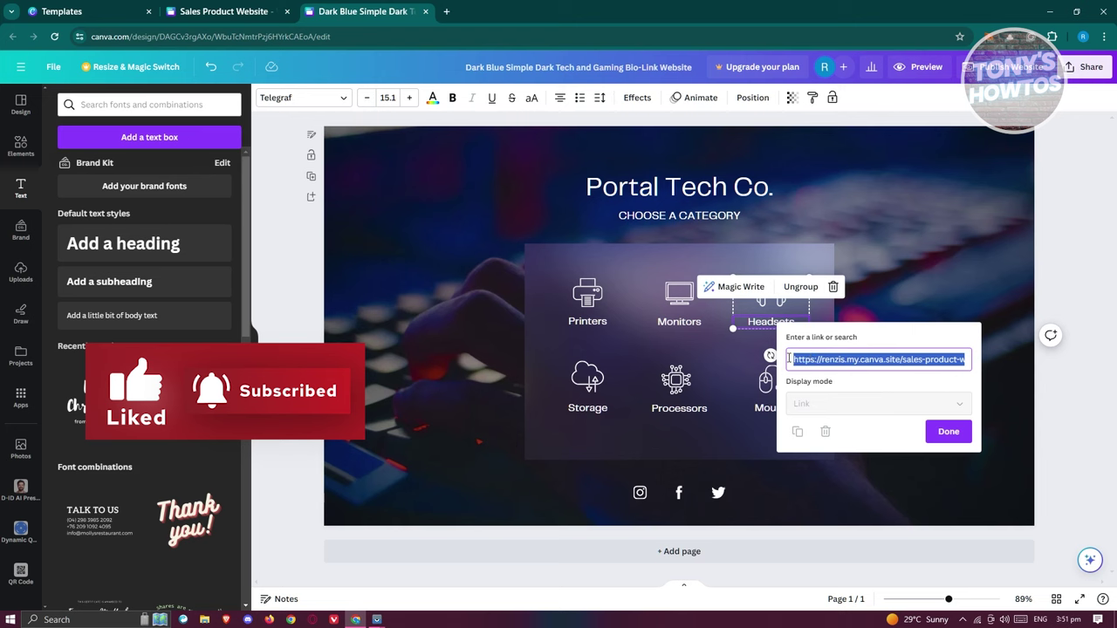
key(Return)
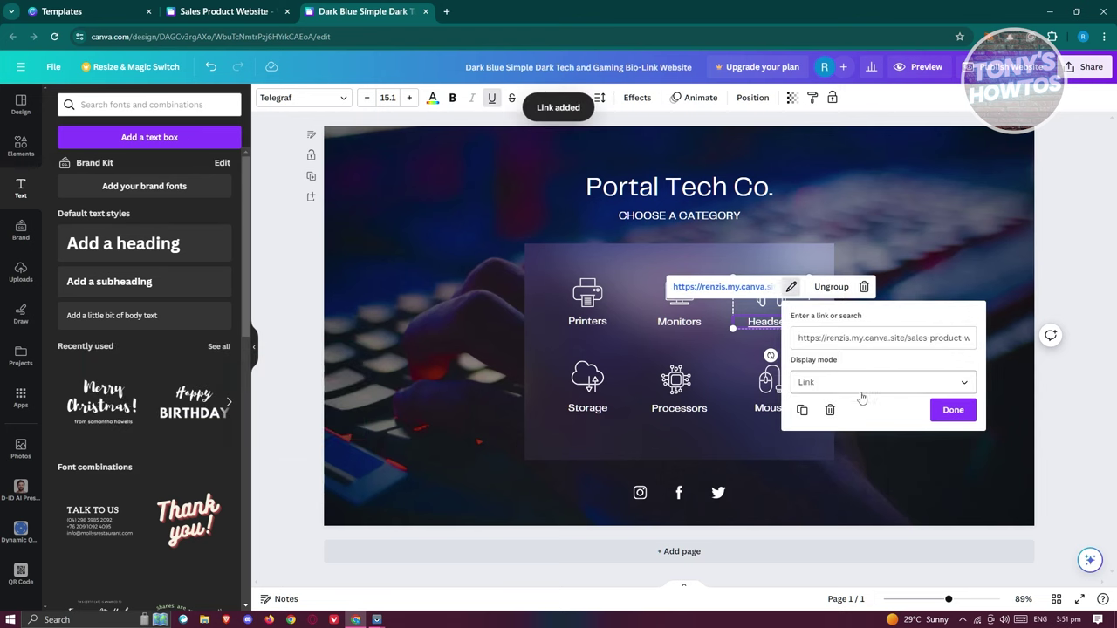
click(951, 412)
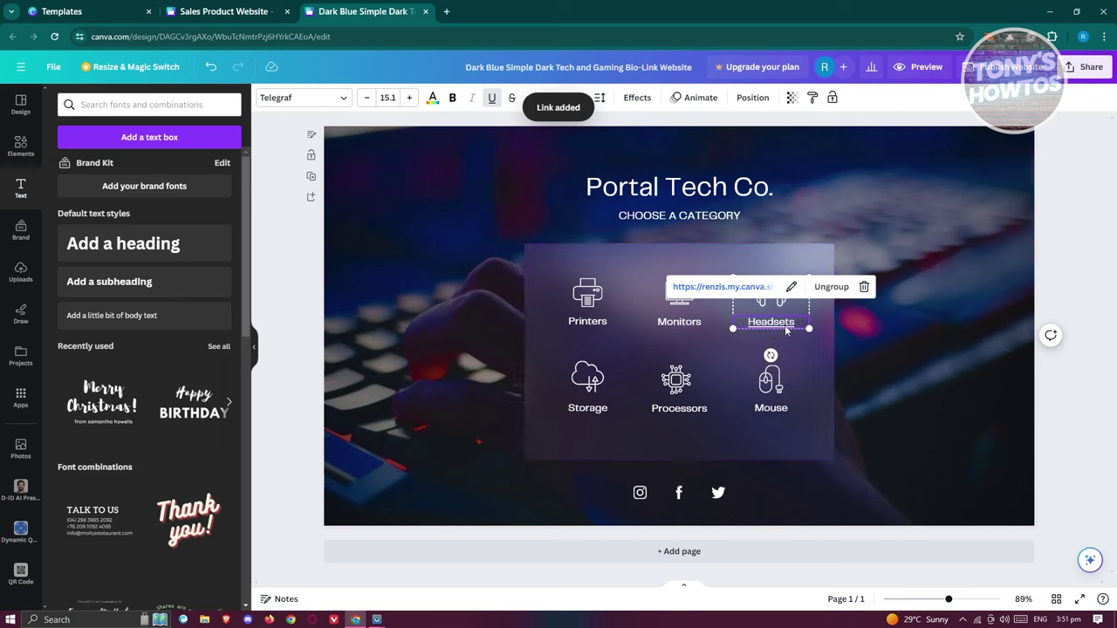
click(1072, 228)
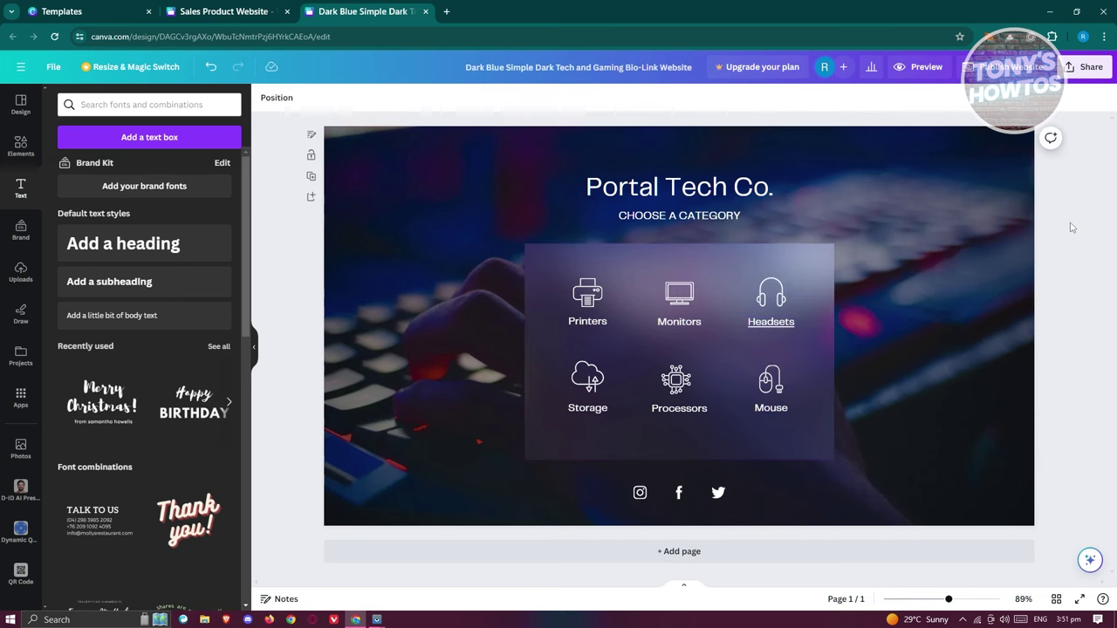
Republish the Portal Tech Co. site and view its live canva.site page in a new tab.
click(1012, 68)
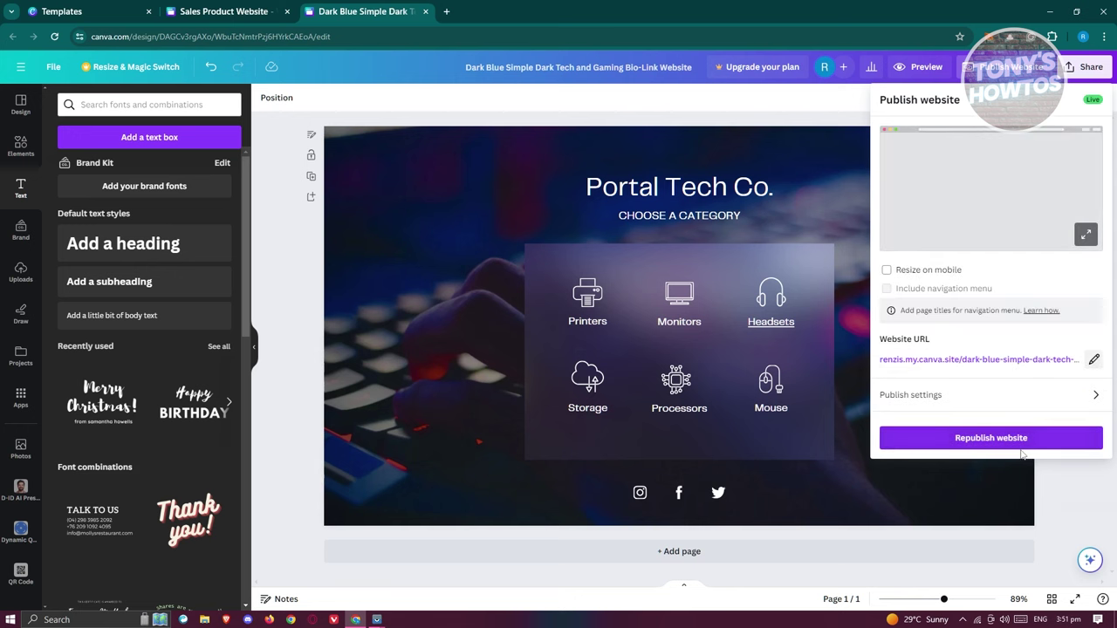
click(1008, 441)
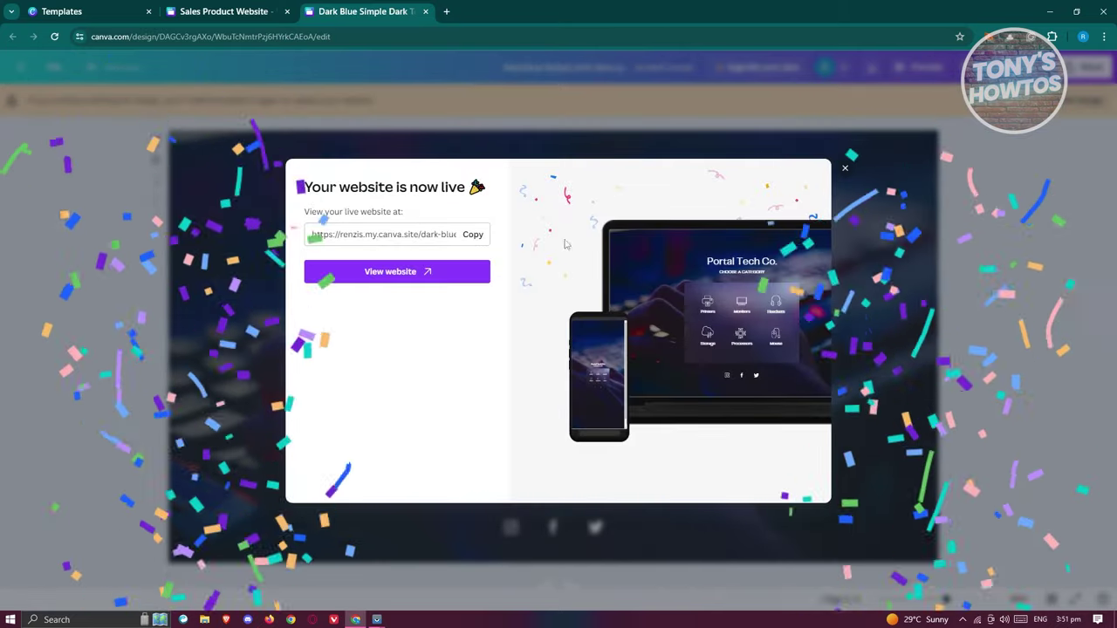
click(412, 274)
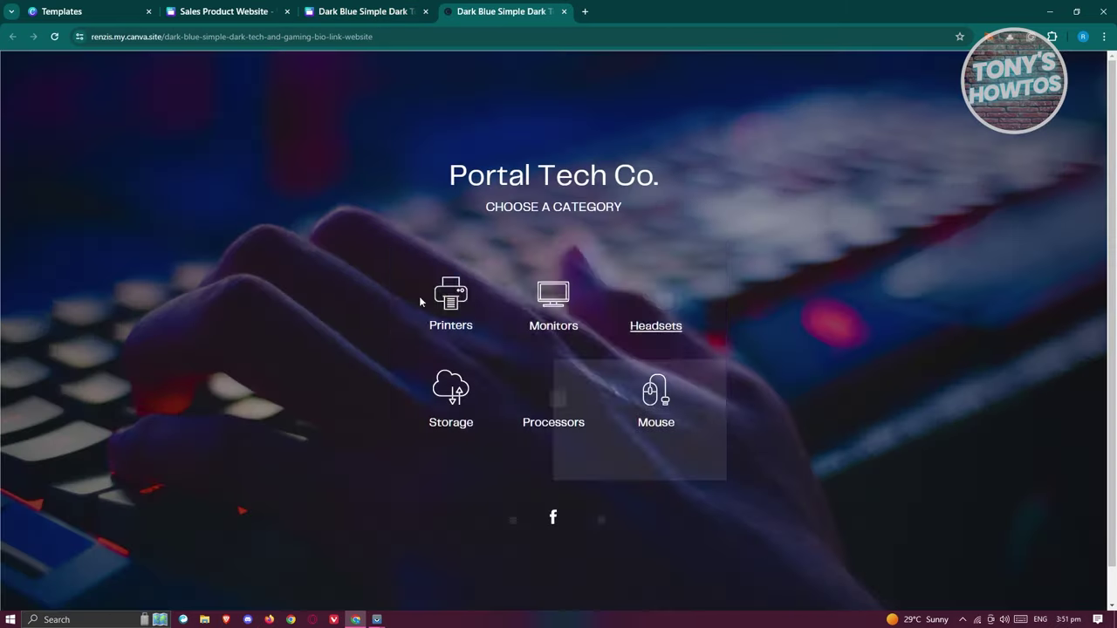
Test the live site's Headsets link, confirming it opens the Westmire A56 Headset sales page.
click(657, 334)
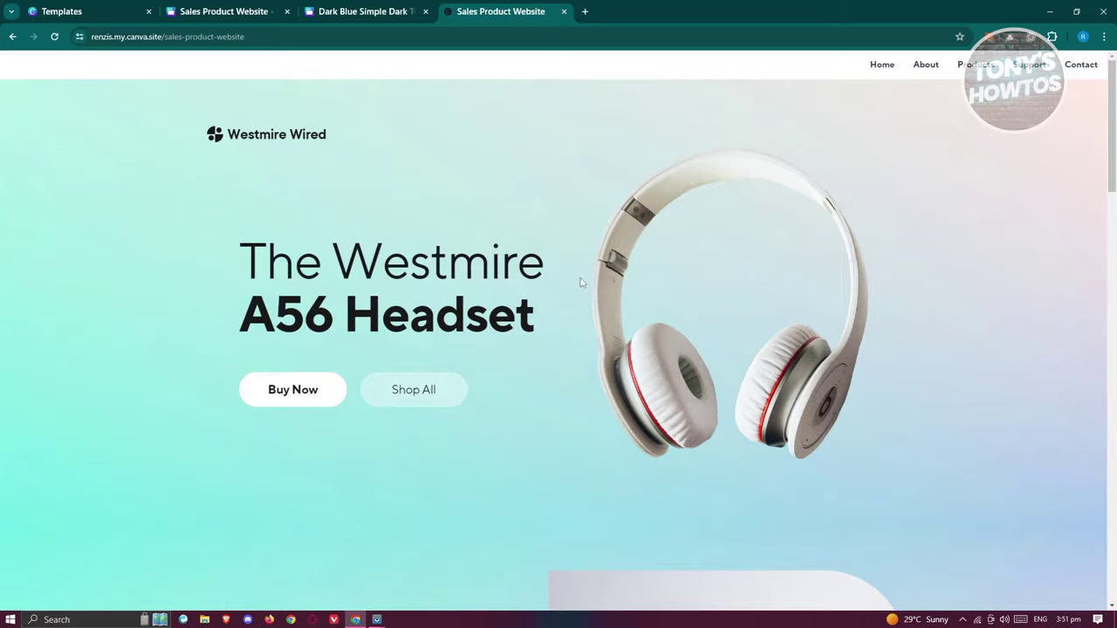
click(137, 11)
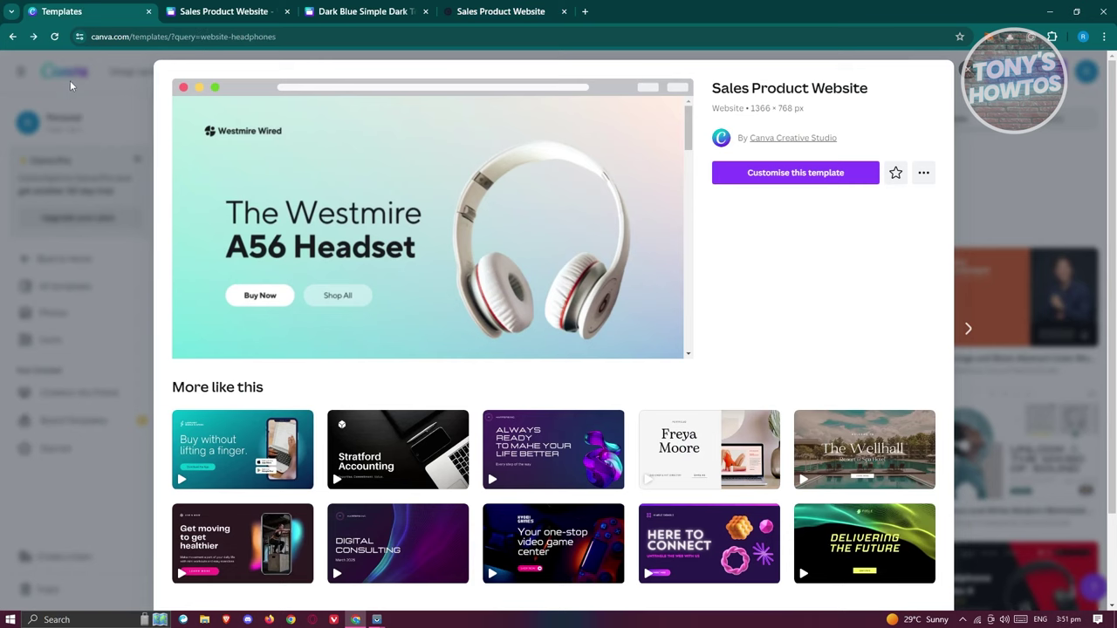
Close the template preview and browse the home page's Recent designs showing both websites.
click(70, 82)
click(66, 73)
scroll(425, 310, down, 5)
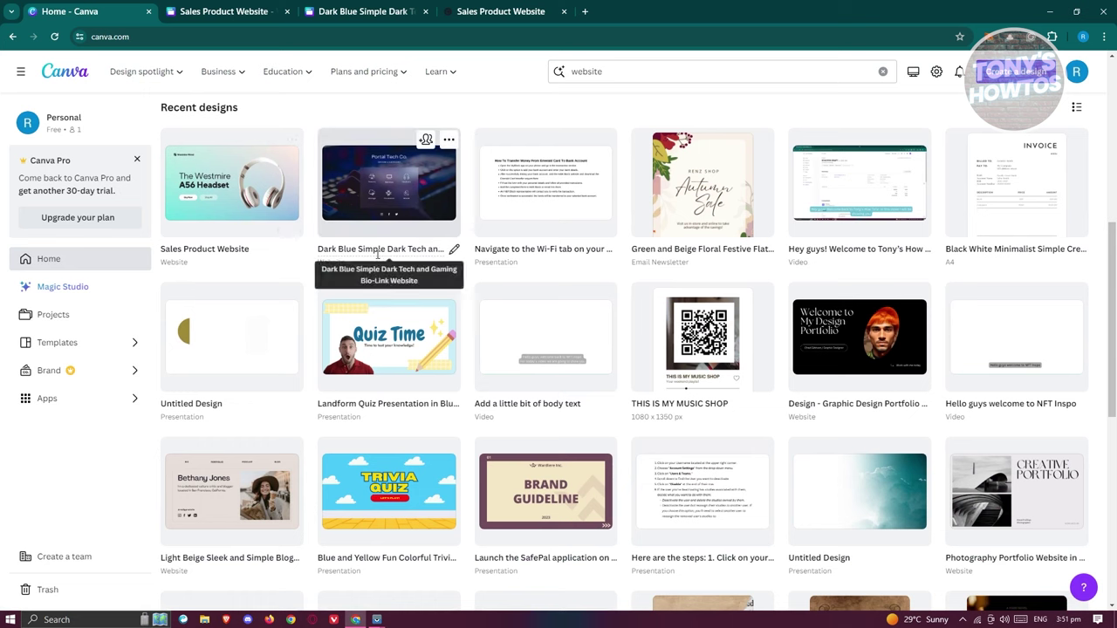
drag(452, 252, 358, 245)
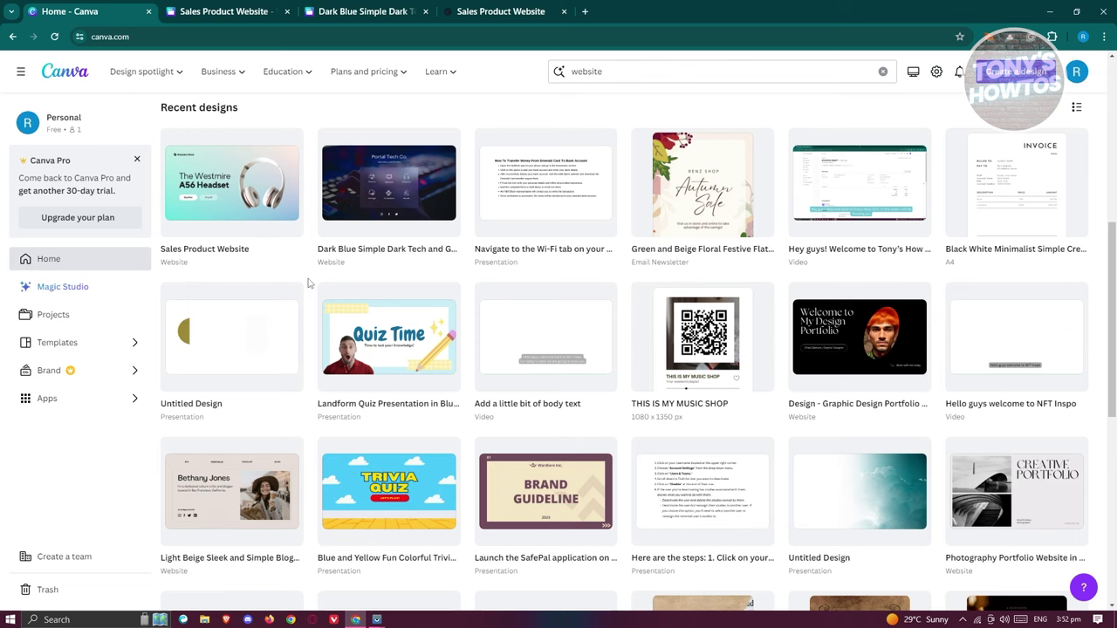
scroll(307, 282, up, 1)
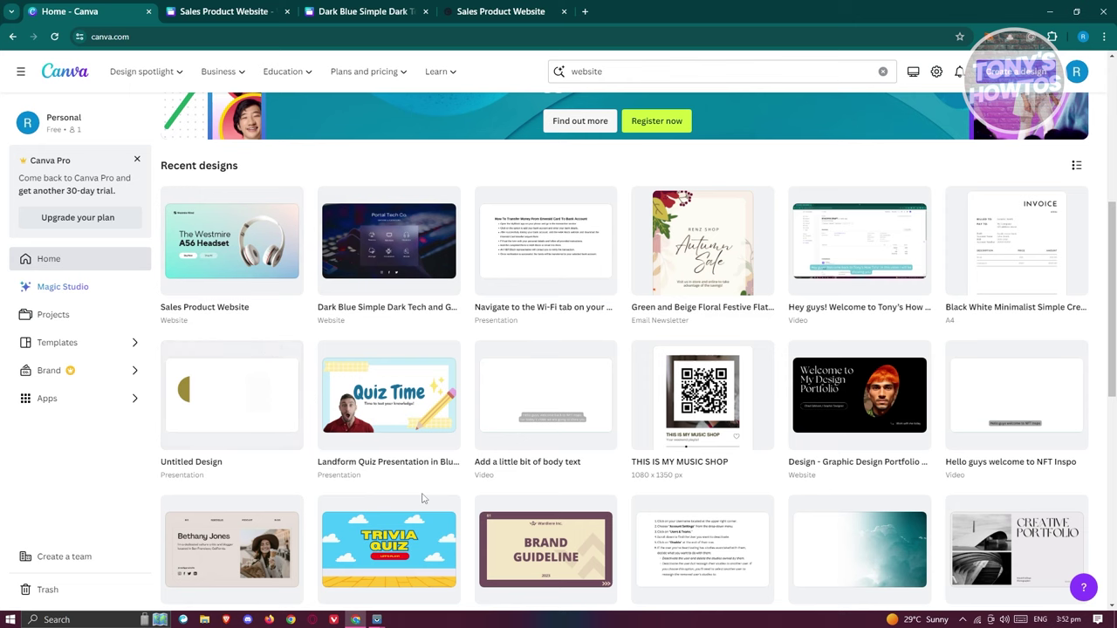
Dismiss the website-is-live message and go back to the published Portal Tech Co. site with its six categories.
click(406, 7)
click(845, 171)
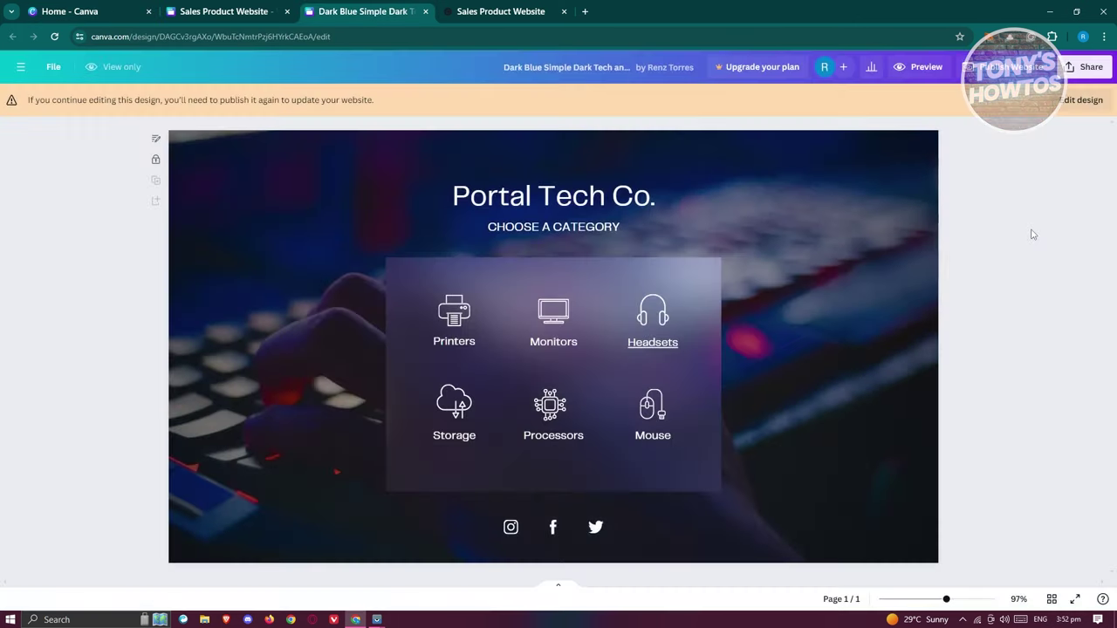
click(501, 11)
click(12, 39)
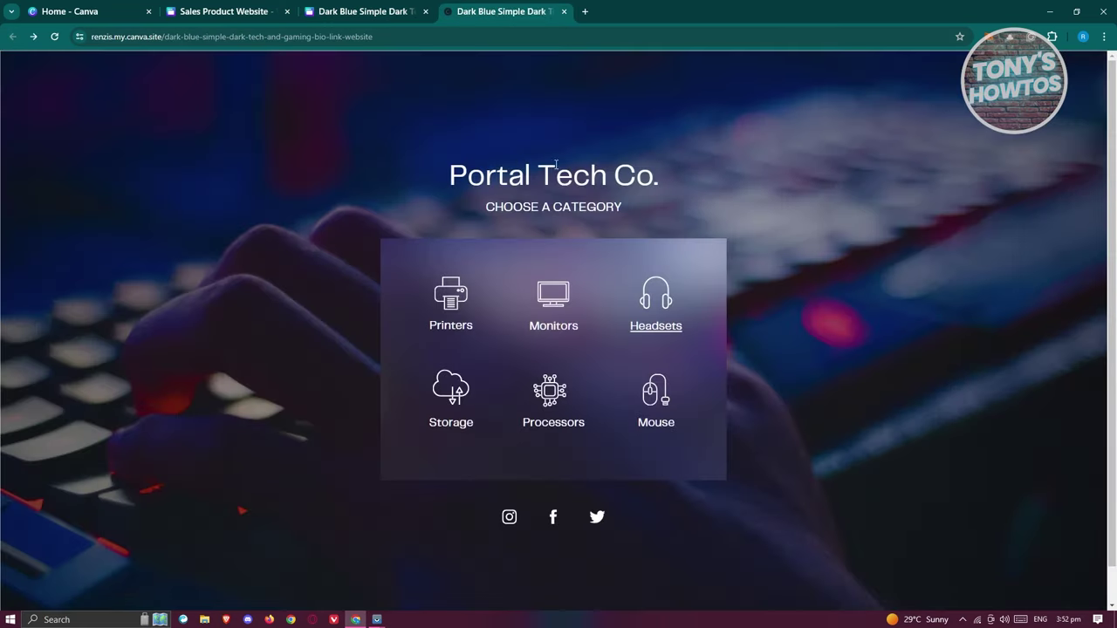